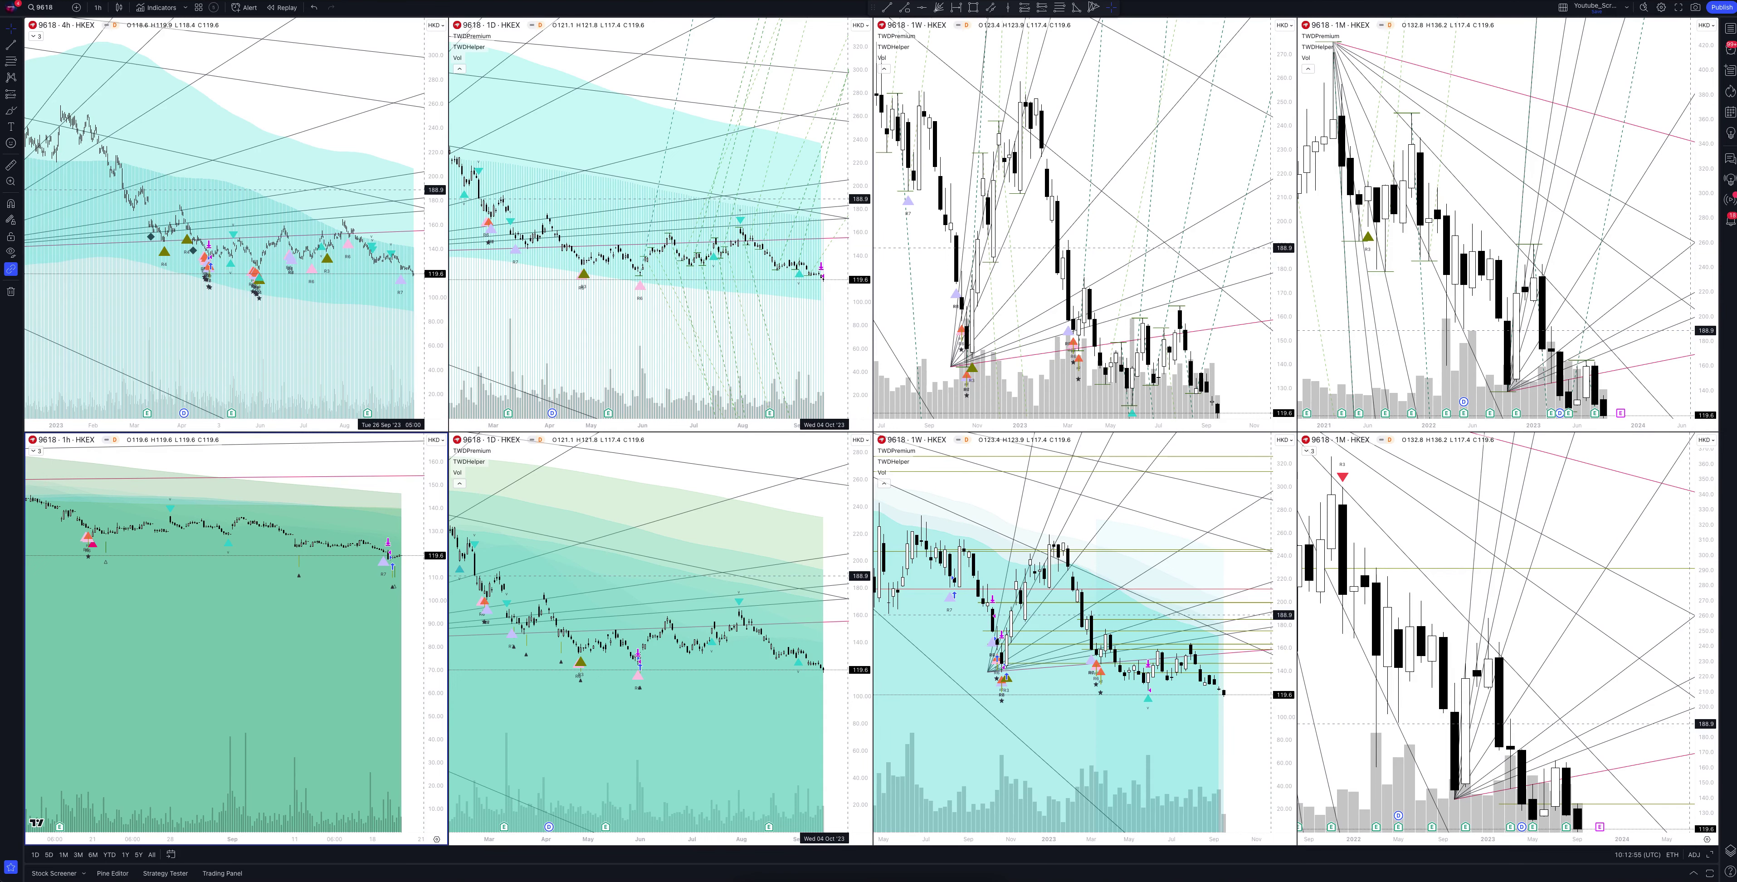
# Step: Maximize the top-right monthly 9618 chart with the fan drawing to fill the window
pyautogui.click(1710, 854)
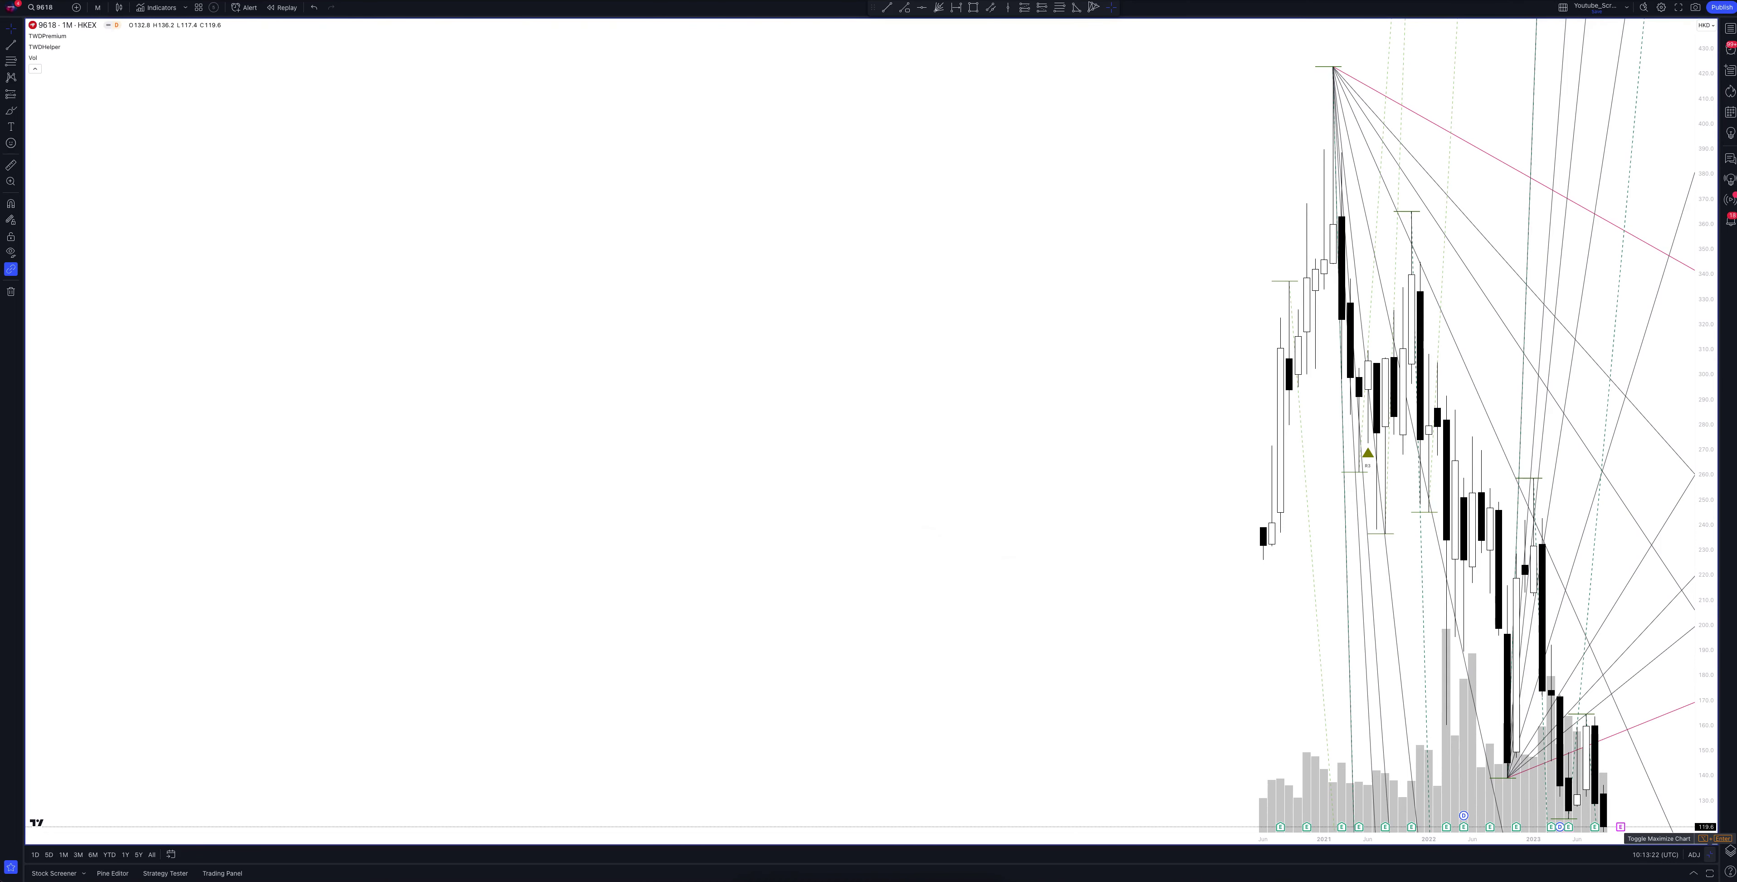
# Step: Restore the grid, then maximize the bottom-right monthly chart with the red sell marker
pyautogui.click(1711, 854)
pyautogui.click(1454, 778)
pyautogui.hotkey('alt', 'Return')
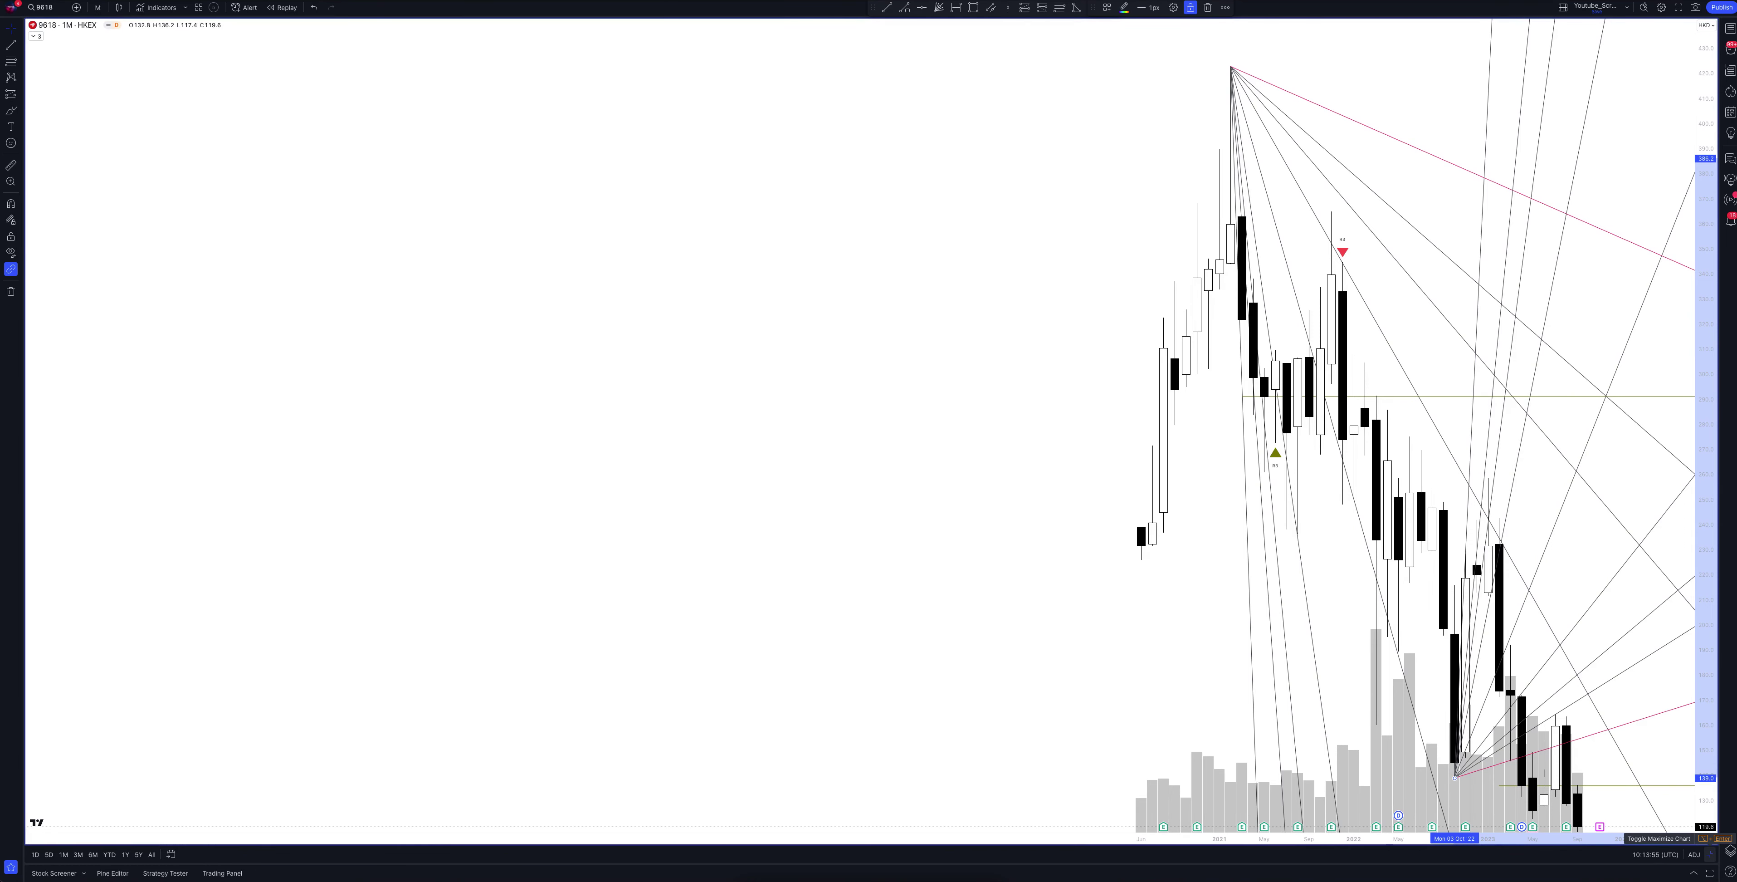
# Step: Leave the monthly chart and expand the top weekly 1W chart to full window
pyautogui.click(1705, 838)
pyautogui.hotkey('alt', 'Return')
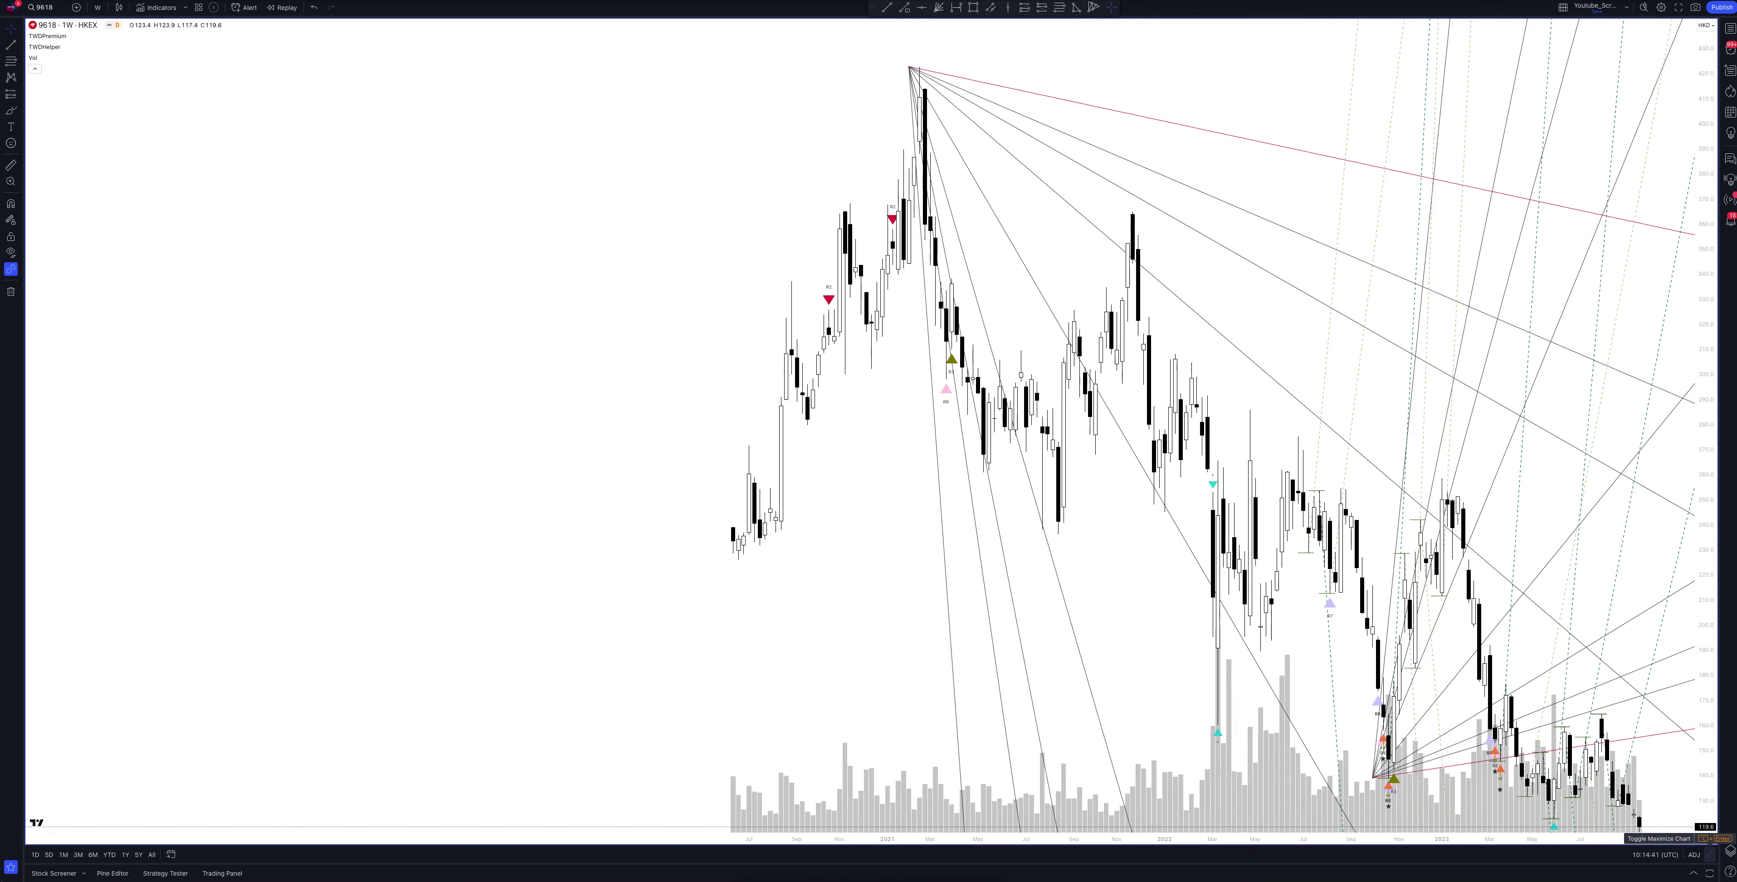
# Step: Return to the grid and enlarge the lower weekly chart with the cyan bands
pyautogui.click(1706, 839)
pyautogui.click(1707, 838)
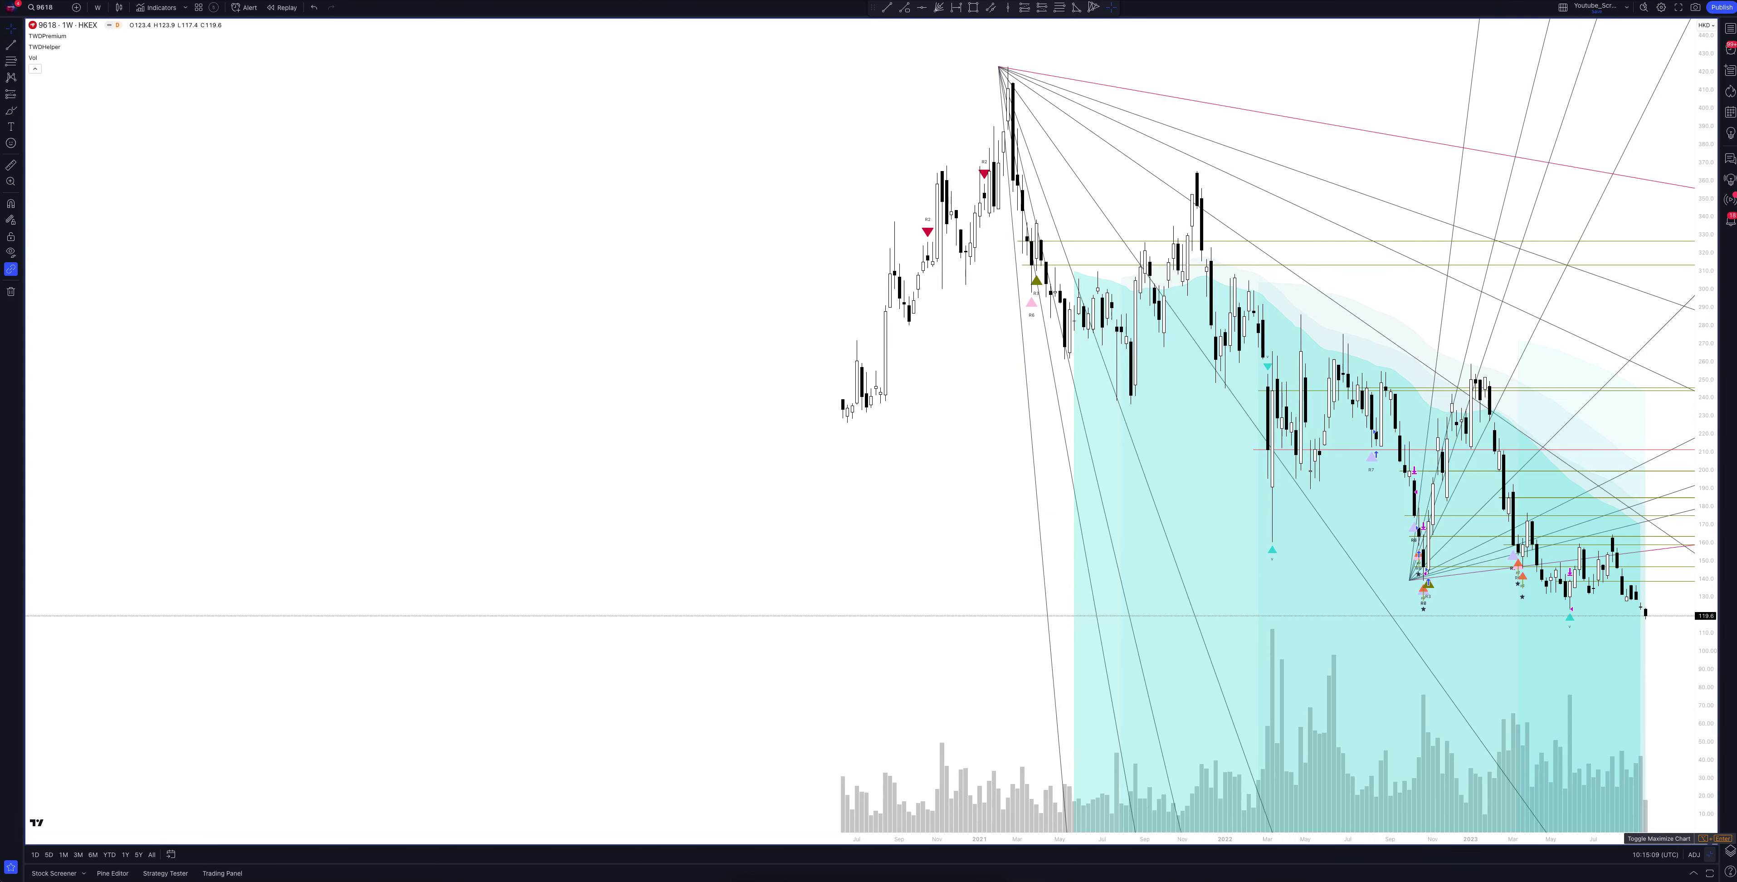
# Step: Maximize the top daily 1D chart with cyan bands, then restore the eight-chart grid
pyautogui.click(1711, 854)
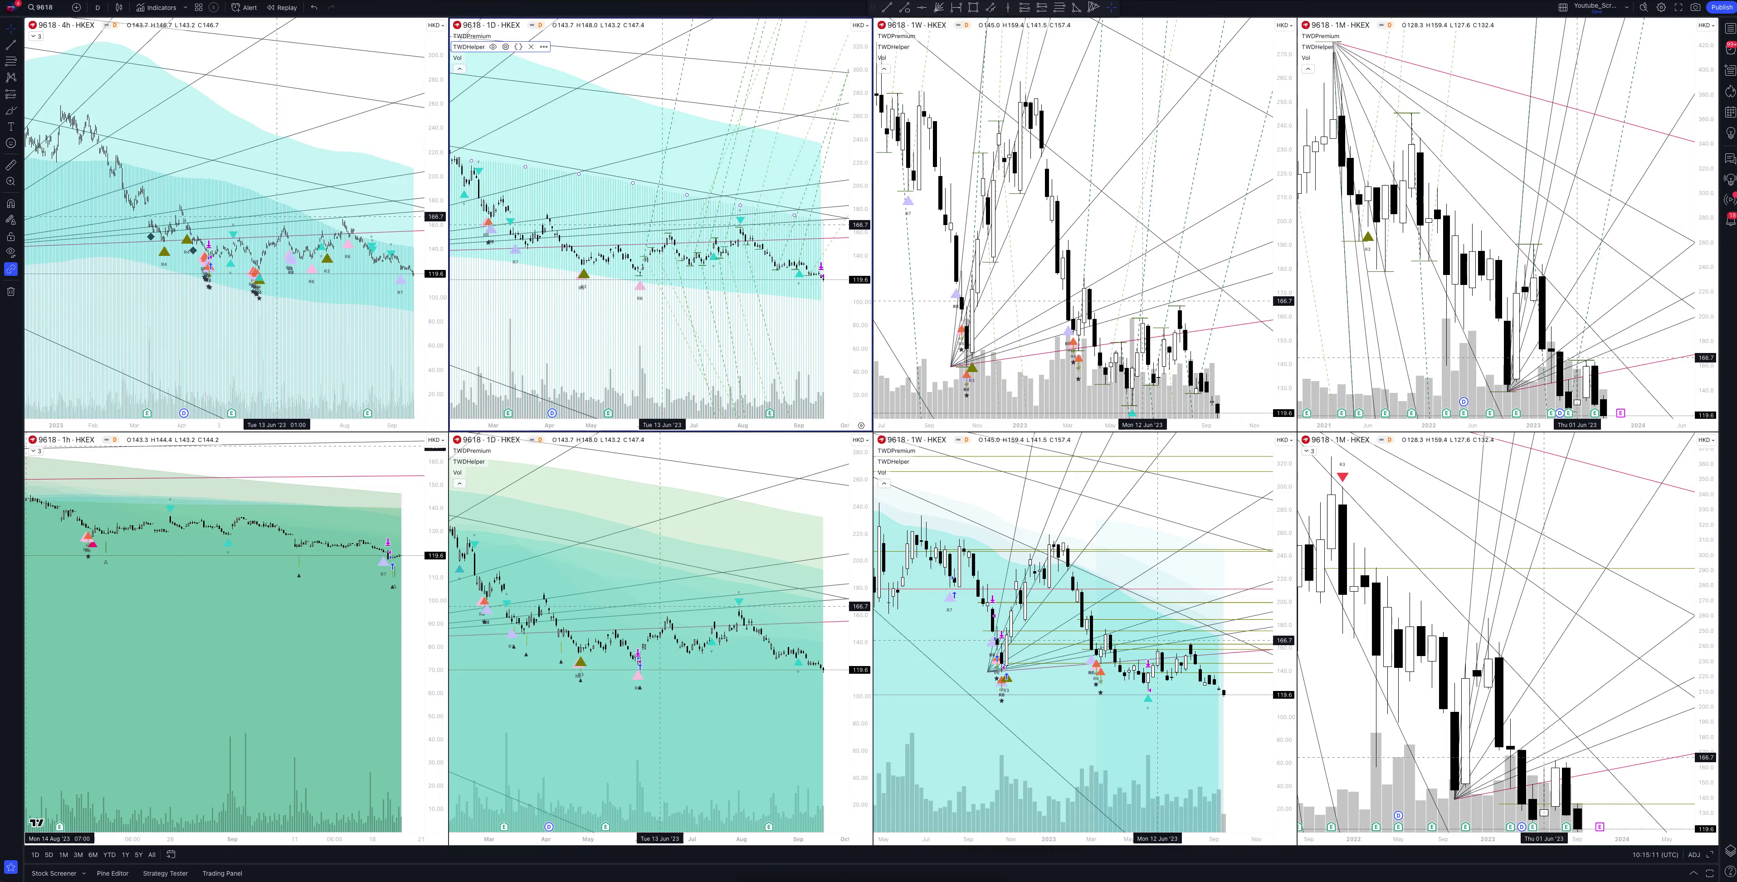
pyautogui.hotkey('alt', 'Return')
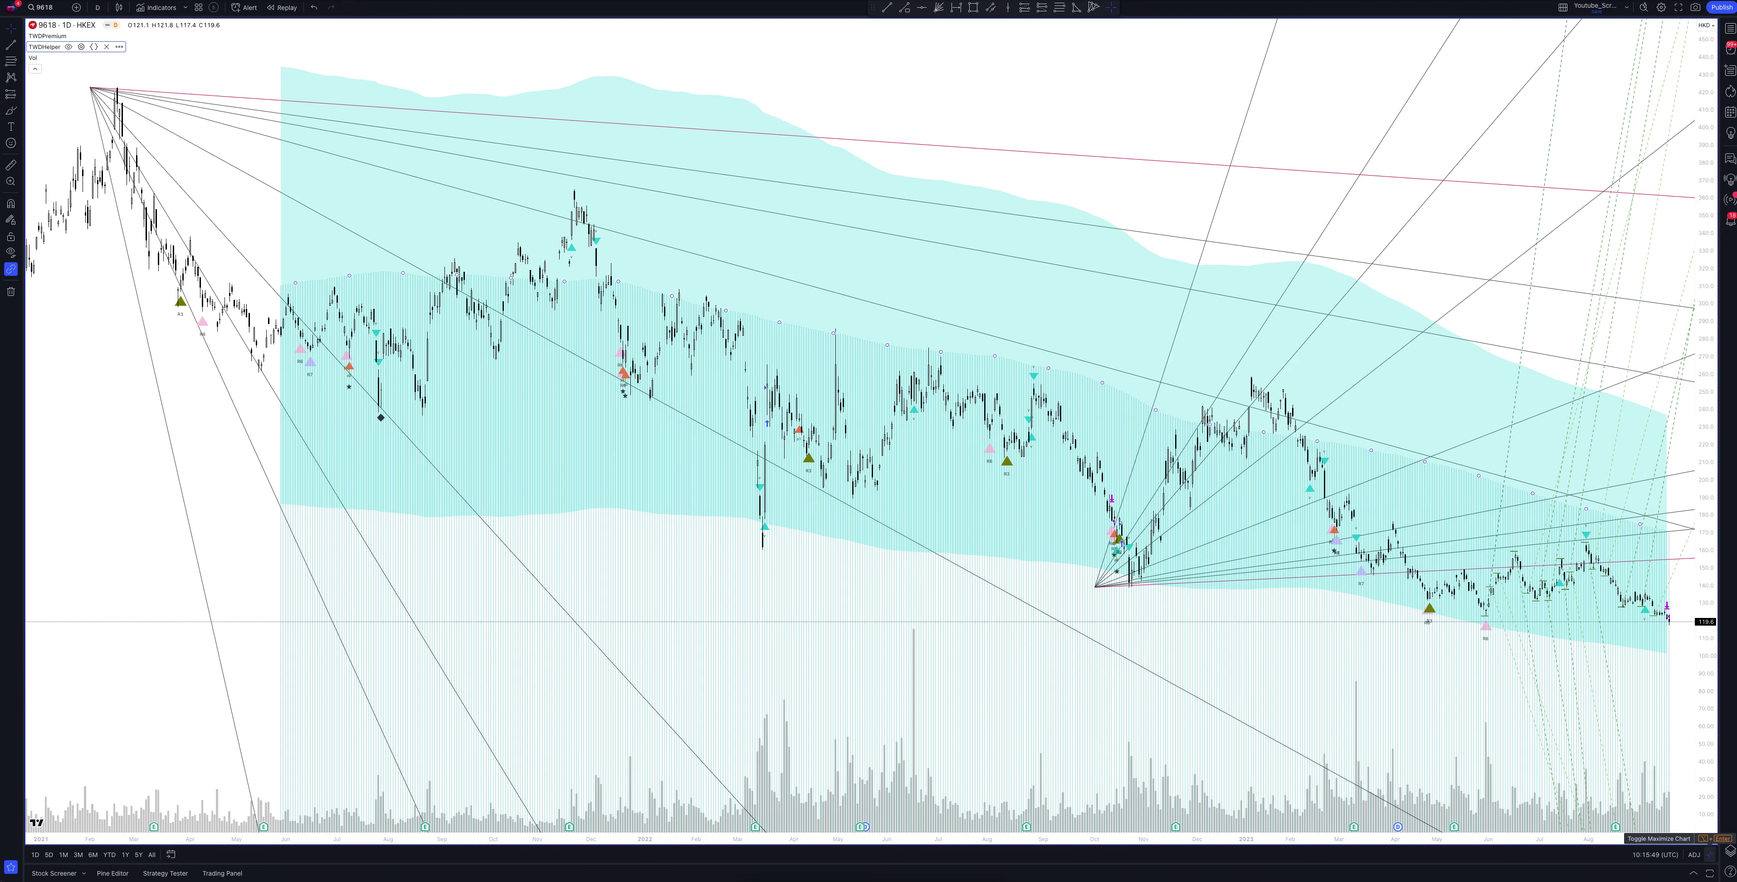
pyautogui.click(1711, 854)
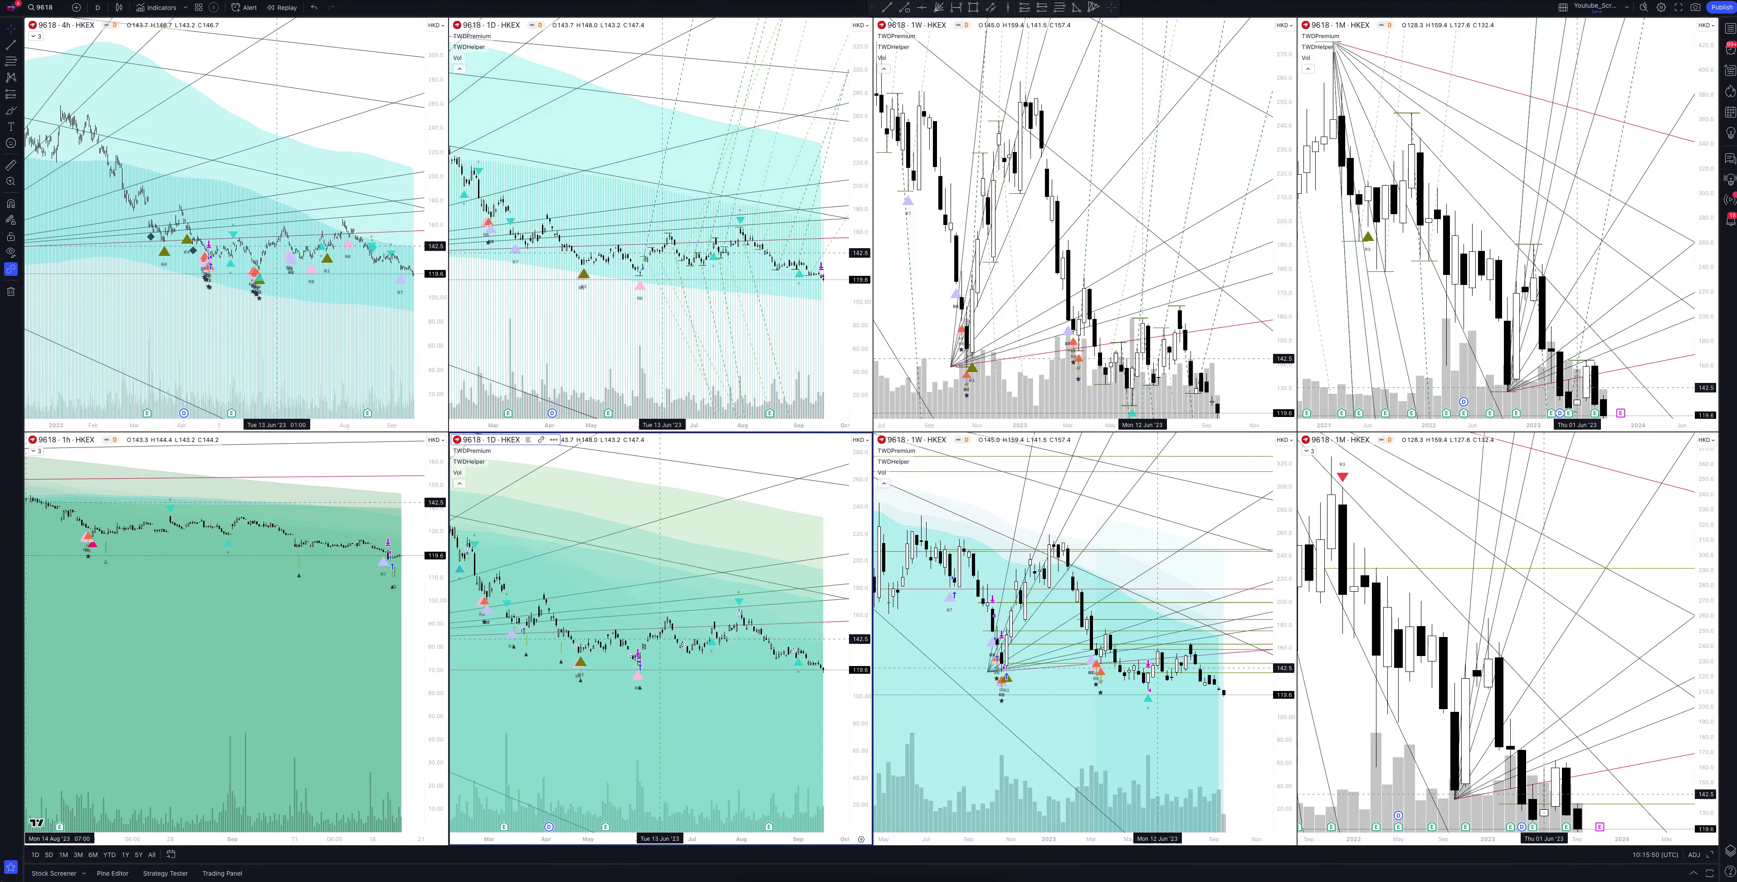
# Step: Maximize the lower daily chart and show TWDPremium Strategy Tester results with 8 closed trades
pyautogui.click(1711, 854)
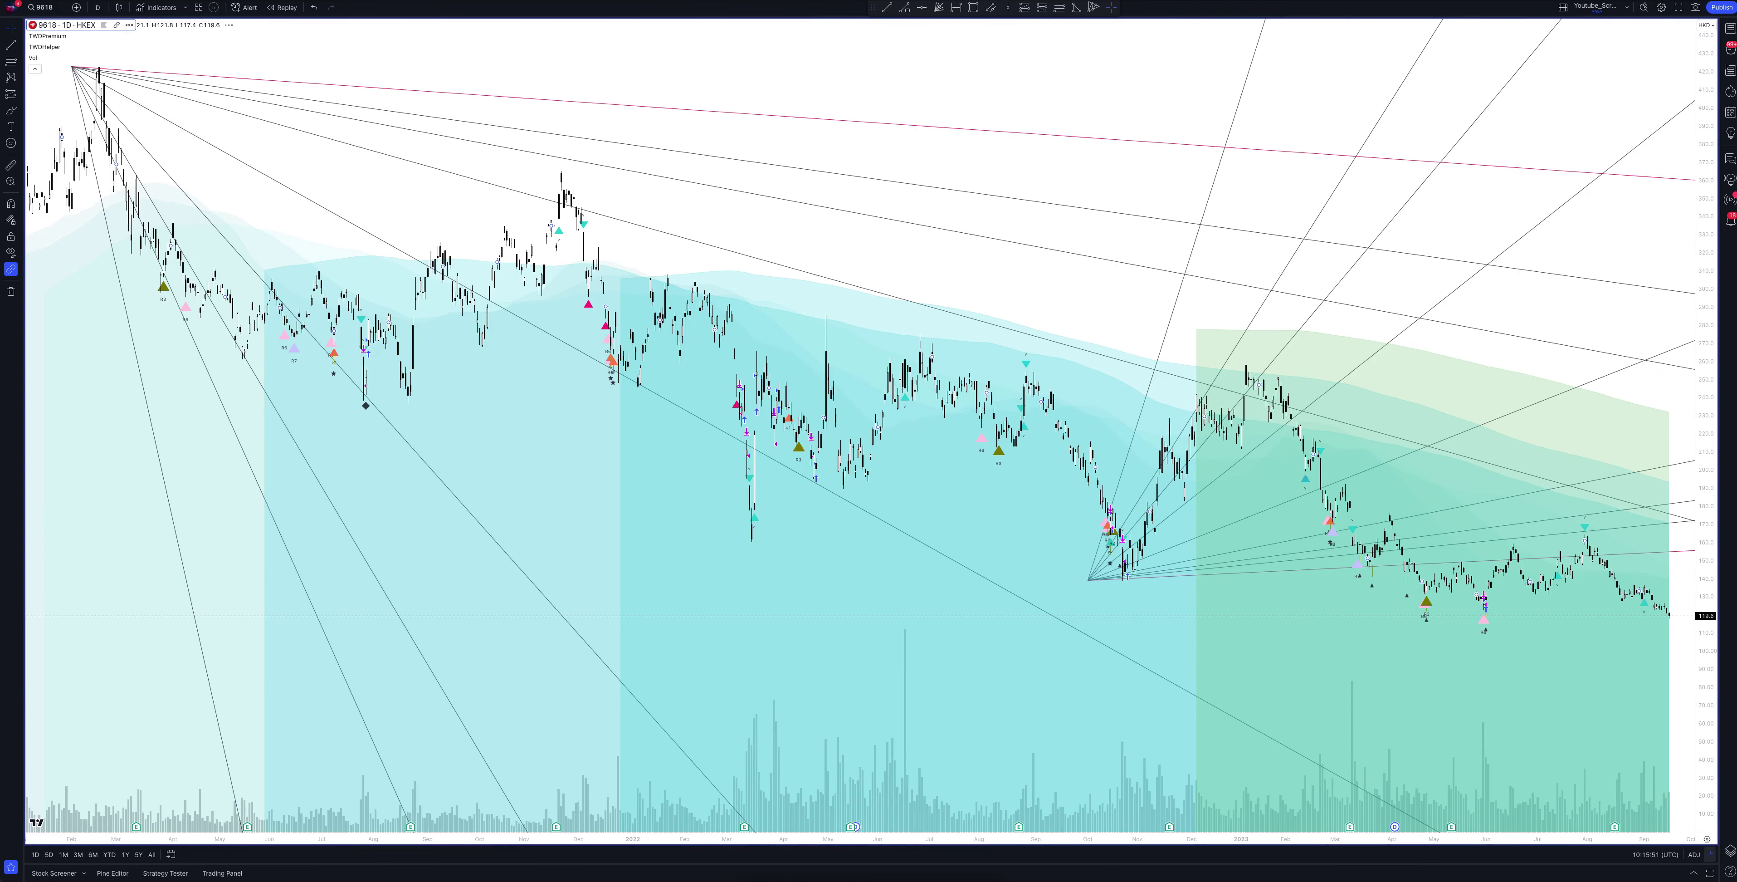
pyautogui.click(54, 873)
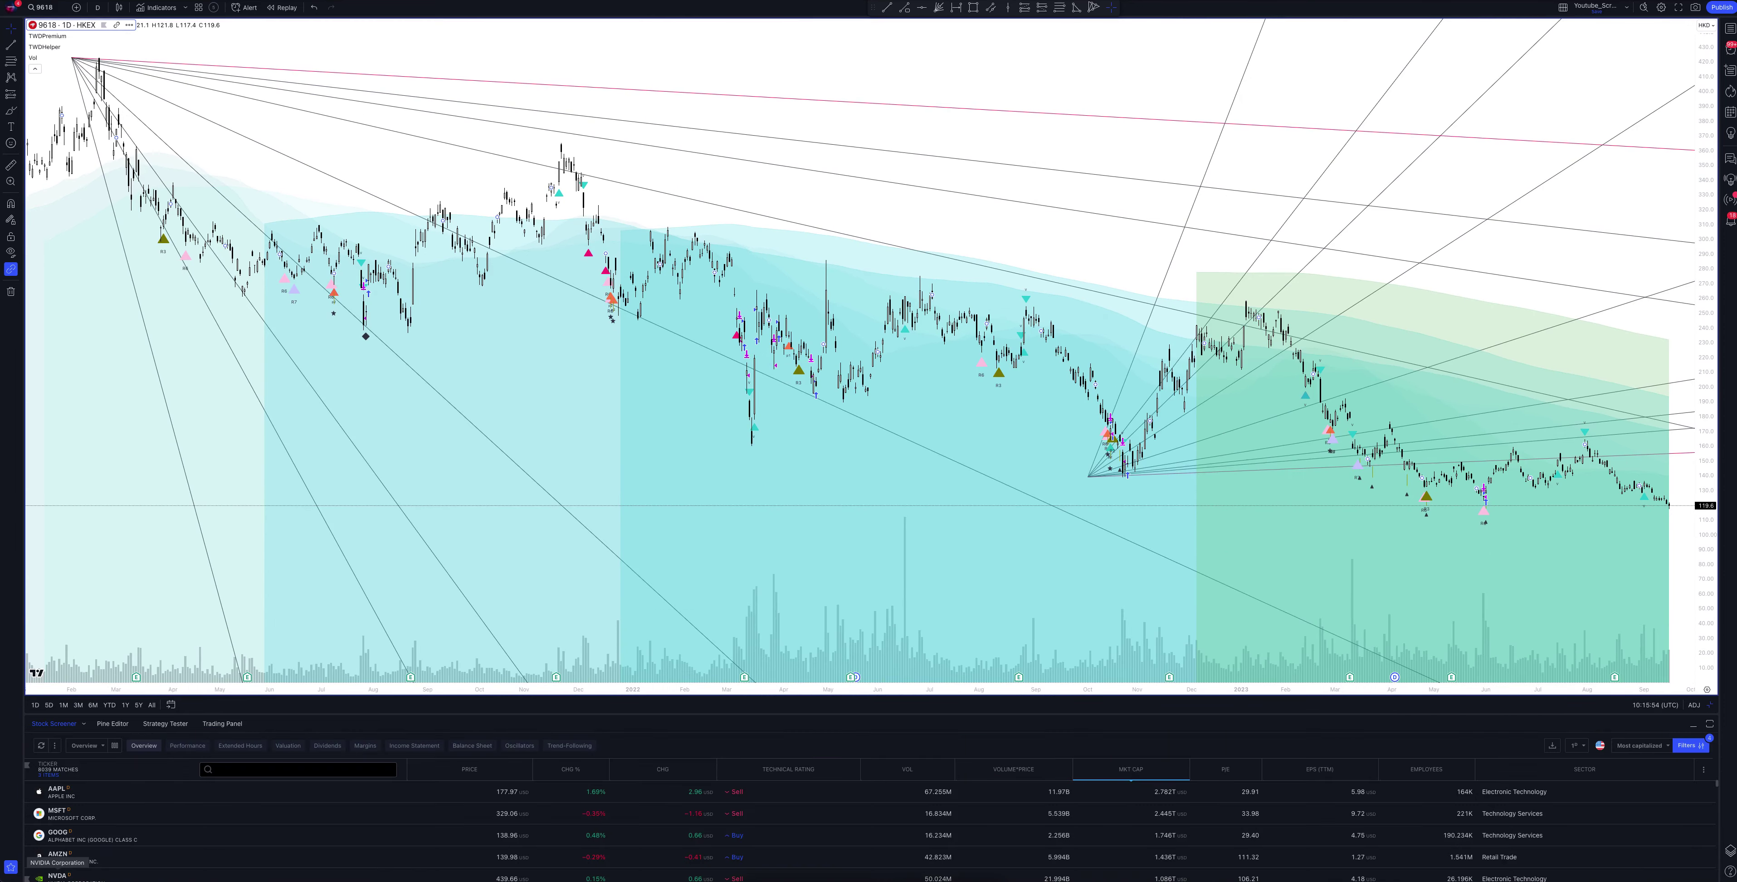
pyautogui.click(166, 724)
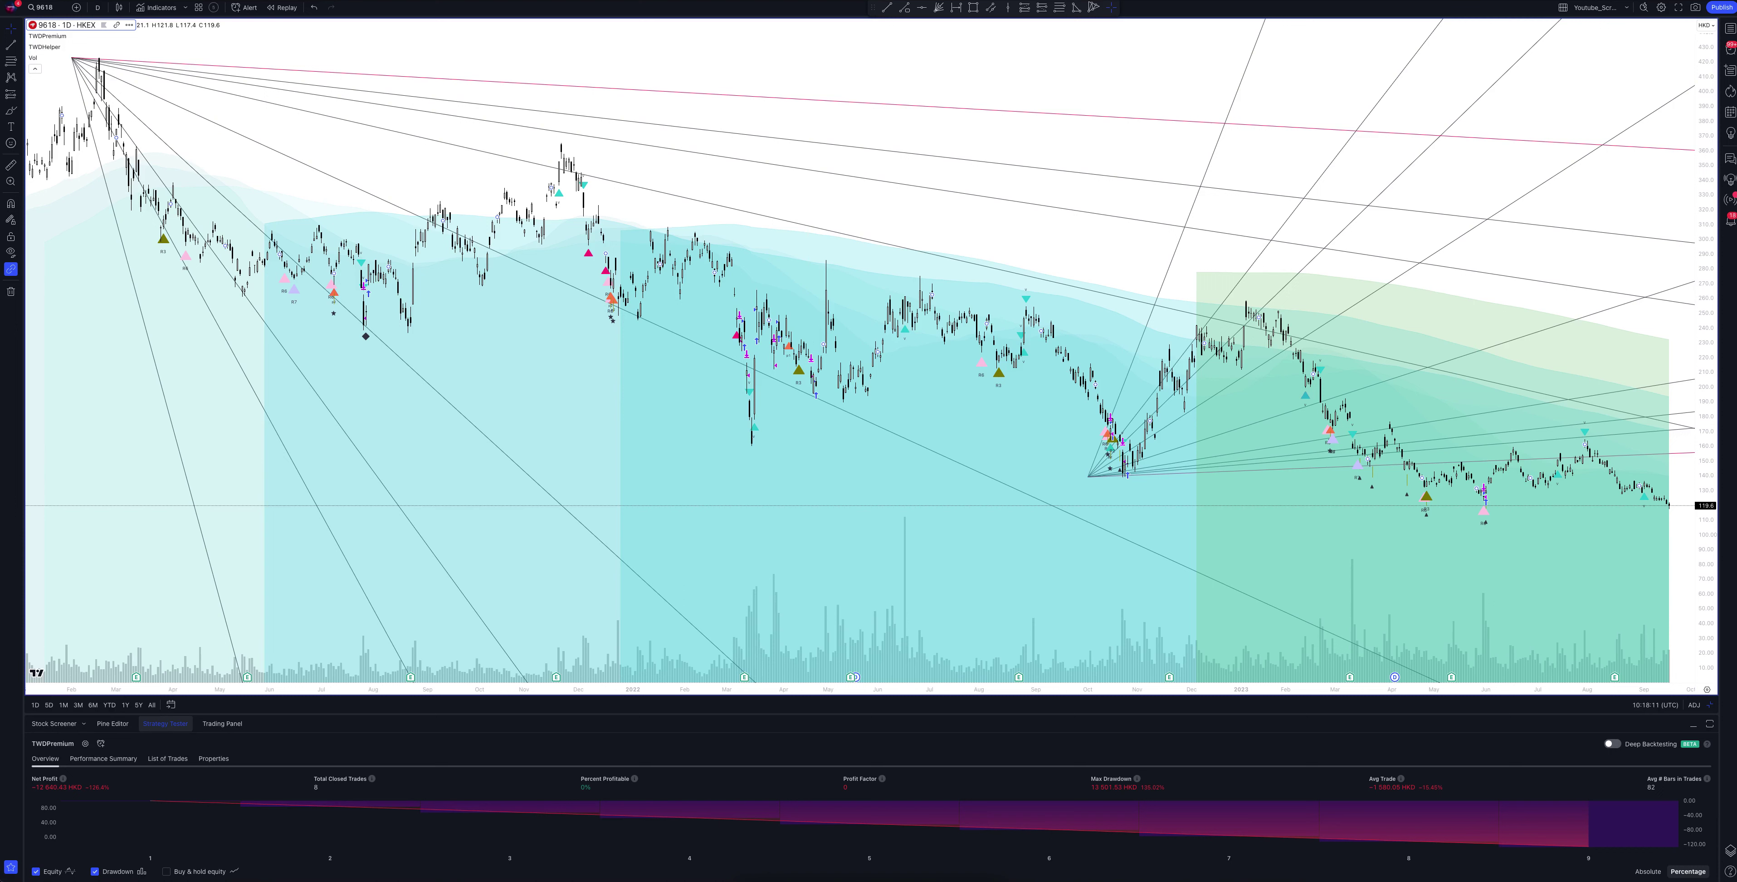
# Step: Maximize the 4h chart for review, then switch the full-window view to the 1h chart
pyautogui.hotkey('alt', 'Return')
pyautogui.click(216, 182)
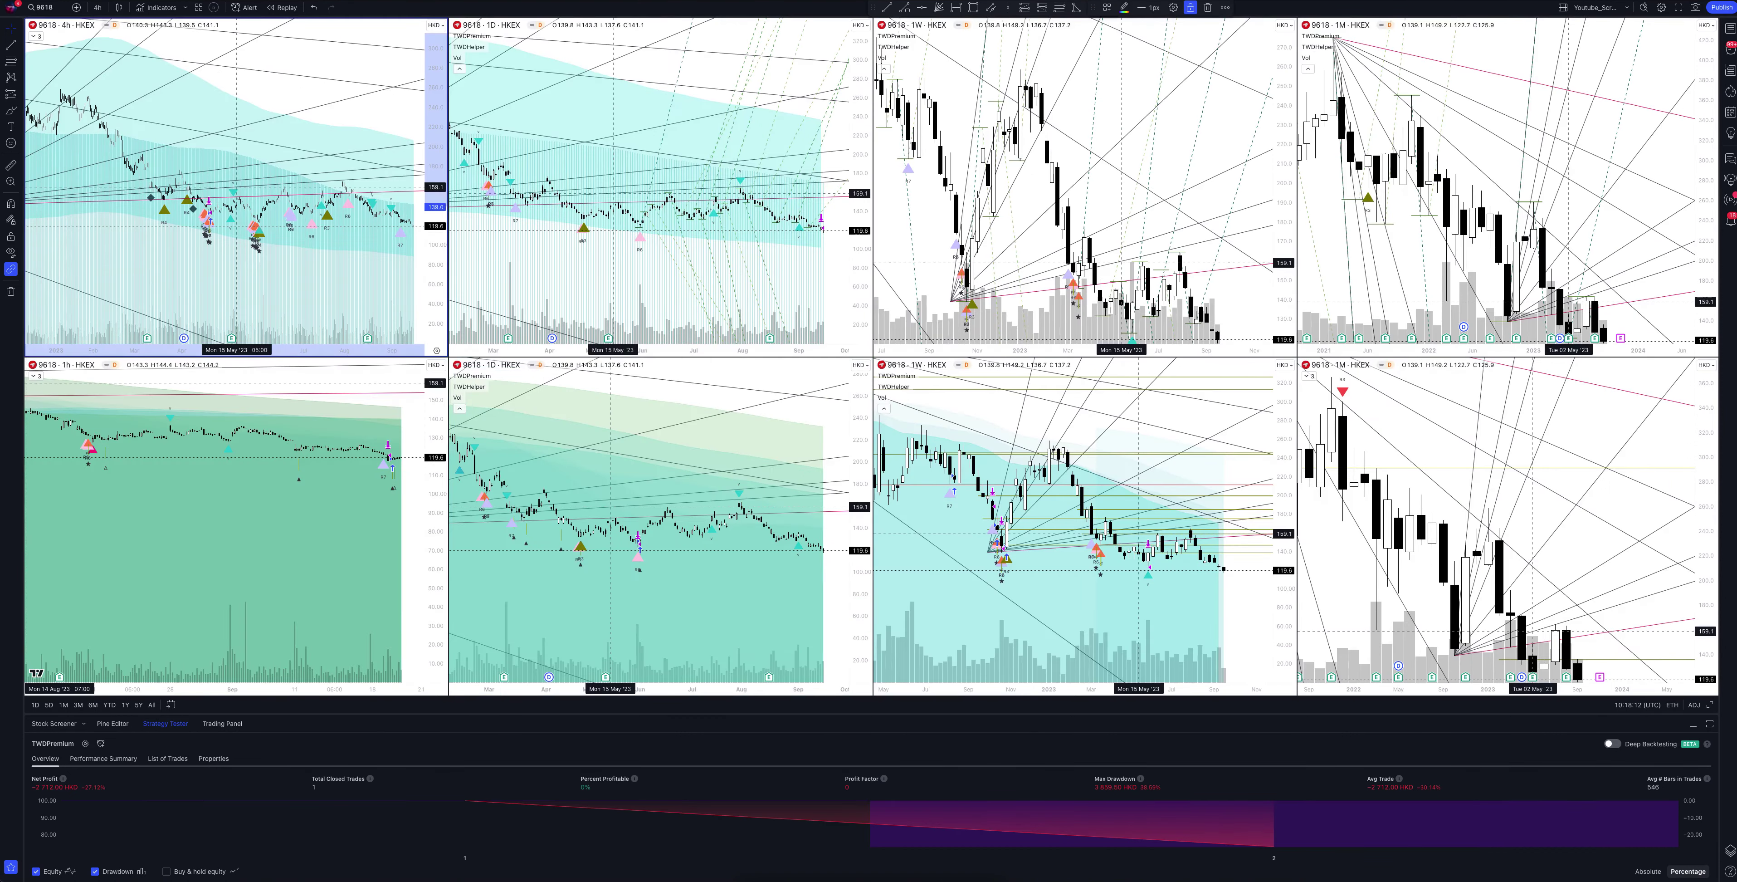
pyautogui.hotkey('alt', 'Return')
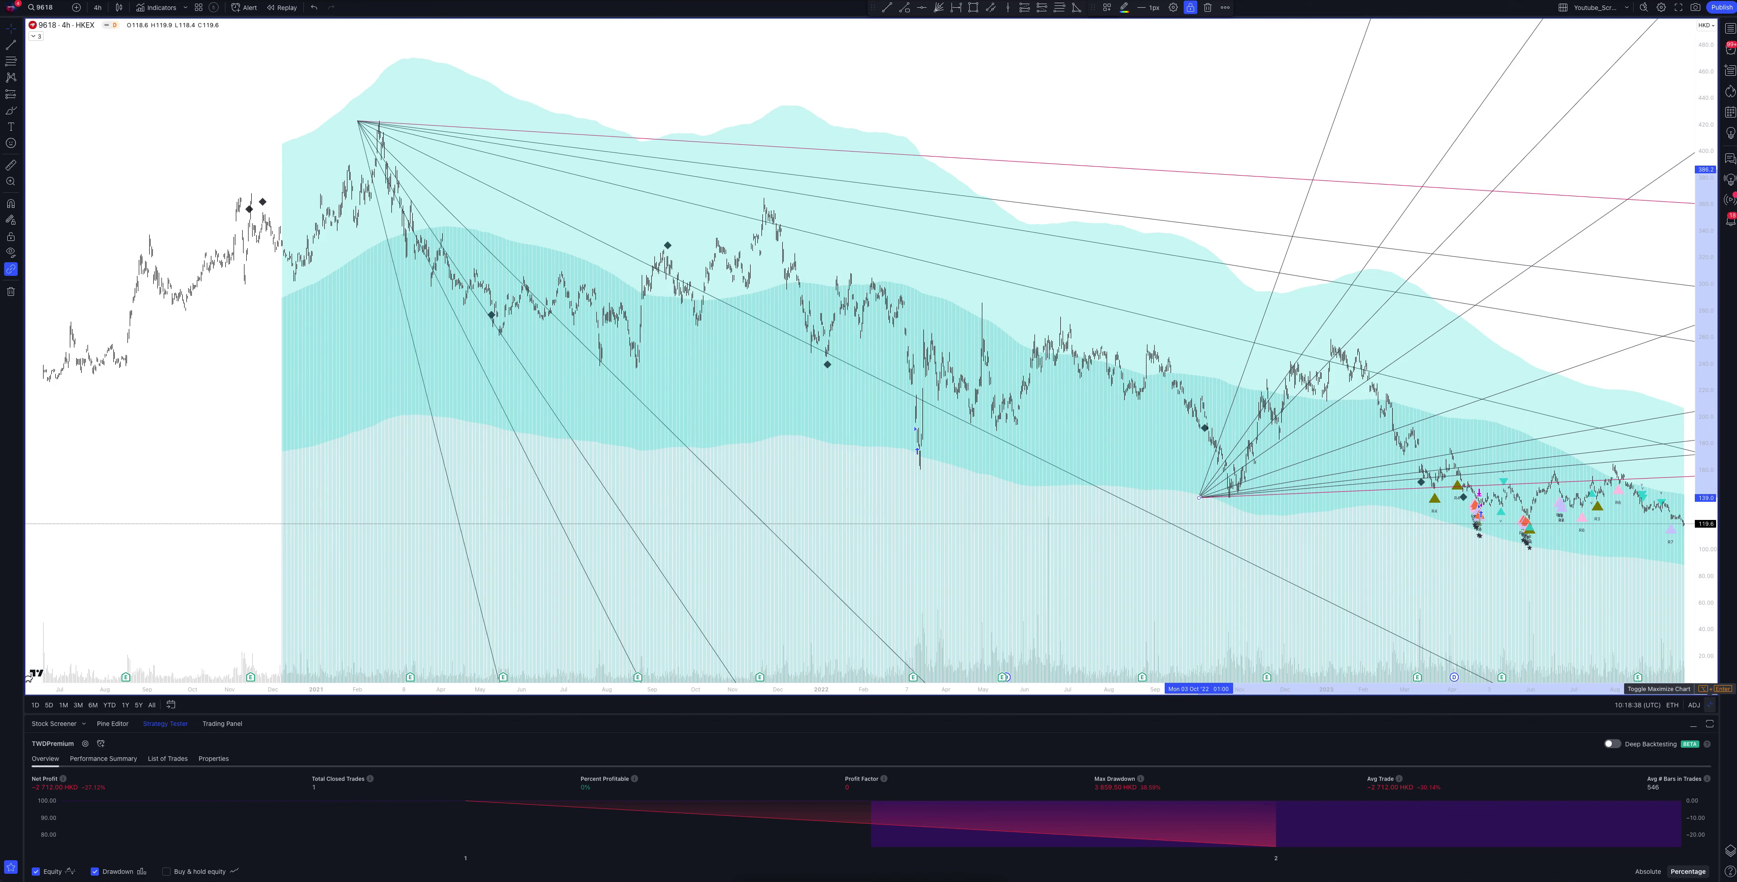
pyautogui.click(1711, 689)
pyautogui.click(1711, 688)
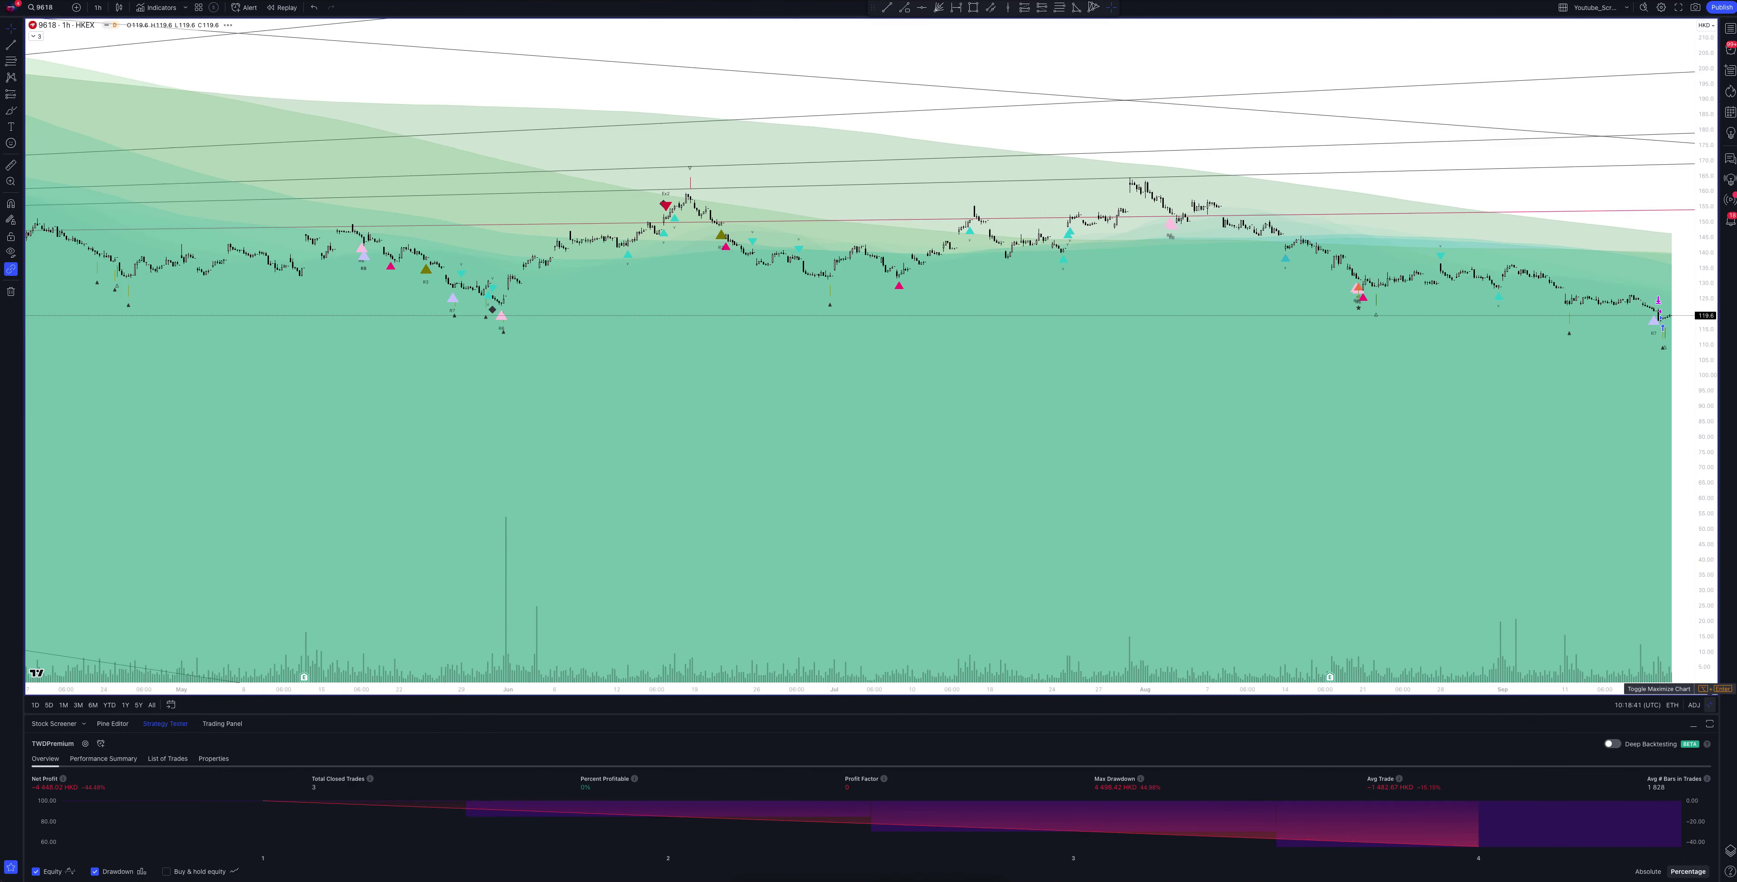
# Step: Keep the chart on the 1 hour interval, then reopen the timeframe dropdown
pyautogui.click(98, 7)
pyautogui.click(104, 233)
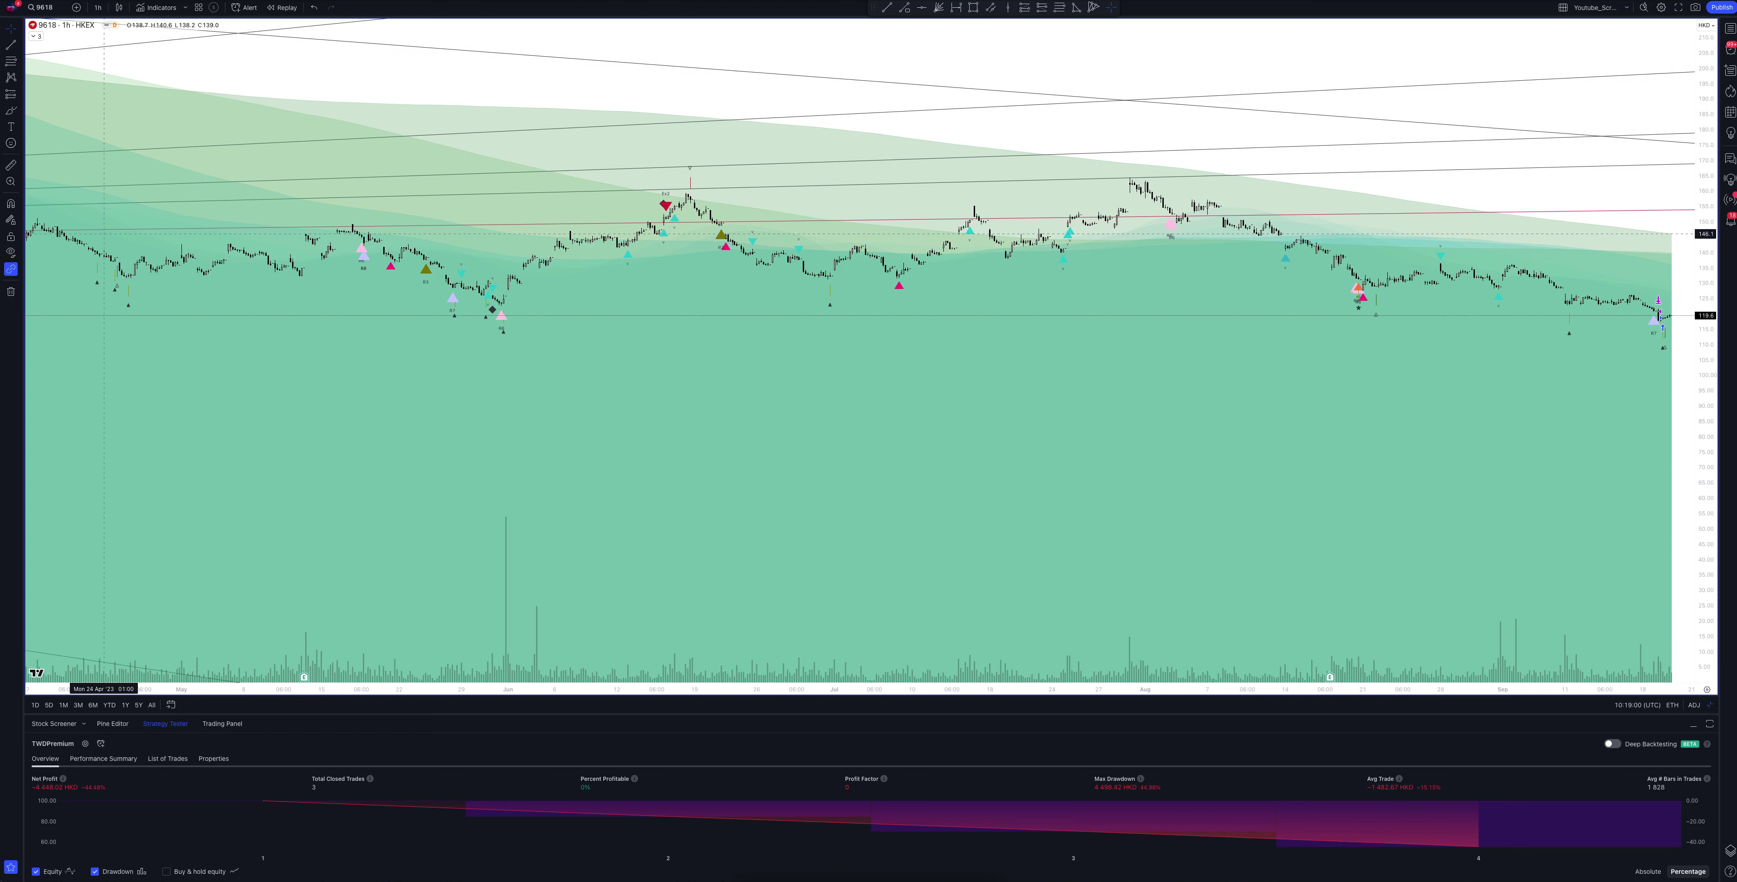
pyautogui.click(98, 7)
# Step: Select 2 hours so the 9618 chart and TWDPremium results reload
pyautogui.click(105, 248)
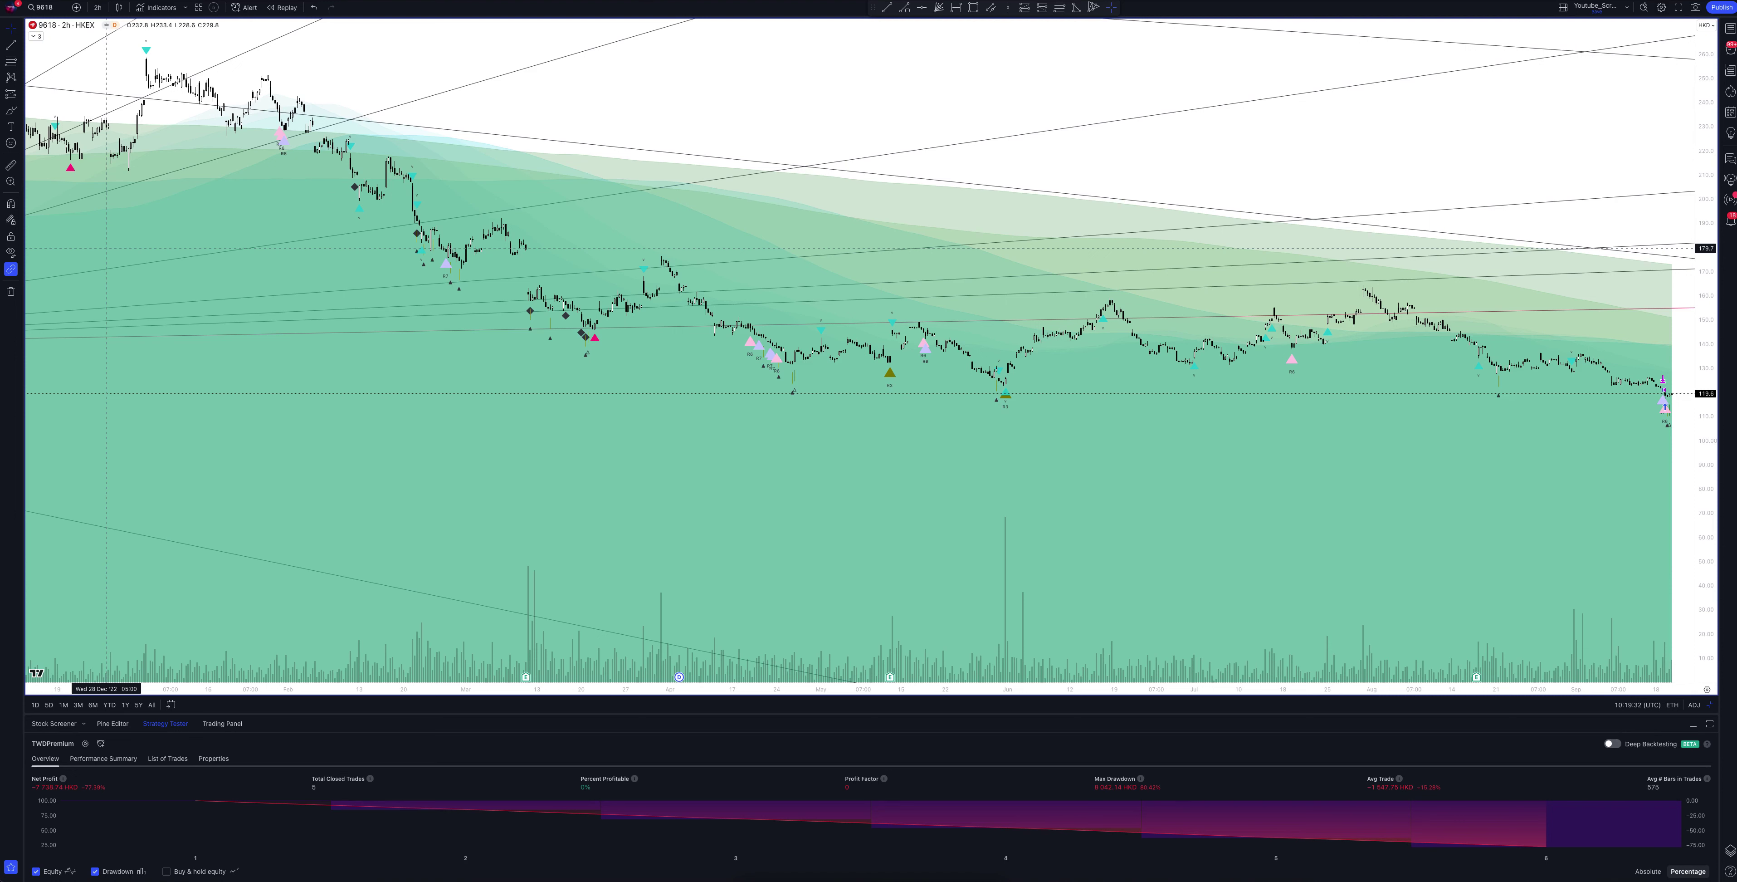
# Step: Change the chart interval from 2 hours to 3 hours, then reopen the timeframe list
pyautogui.click(98, 7)
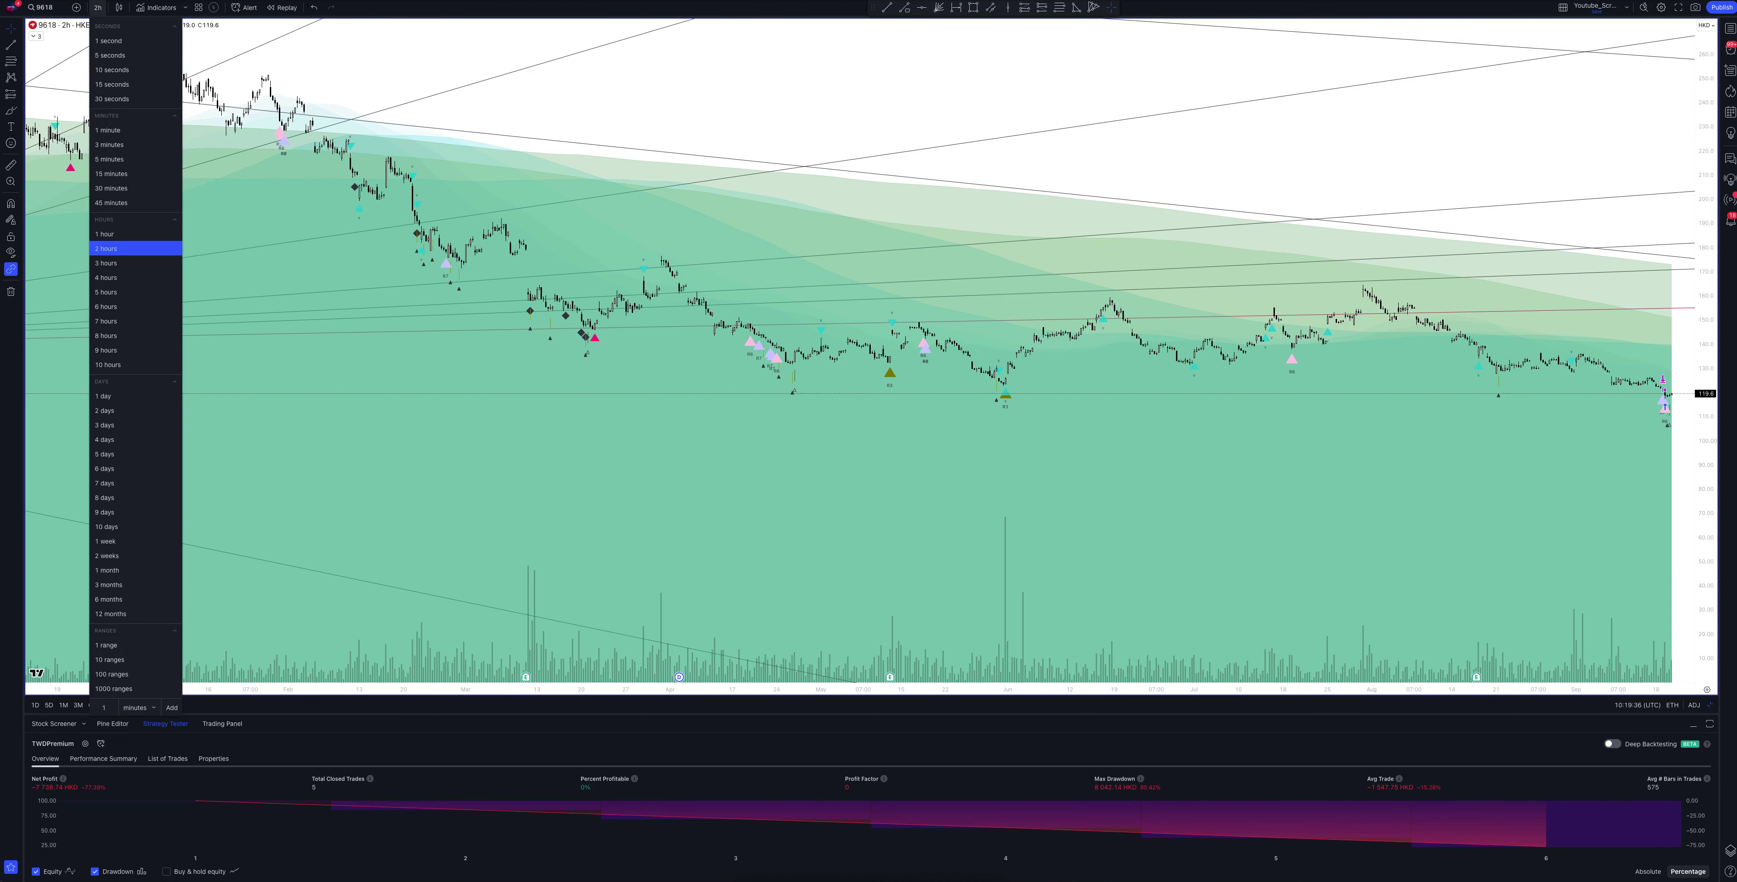
pyautogui.click(106, 263)
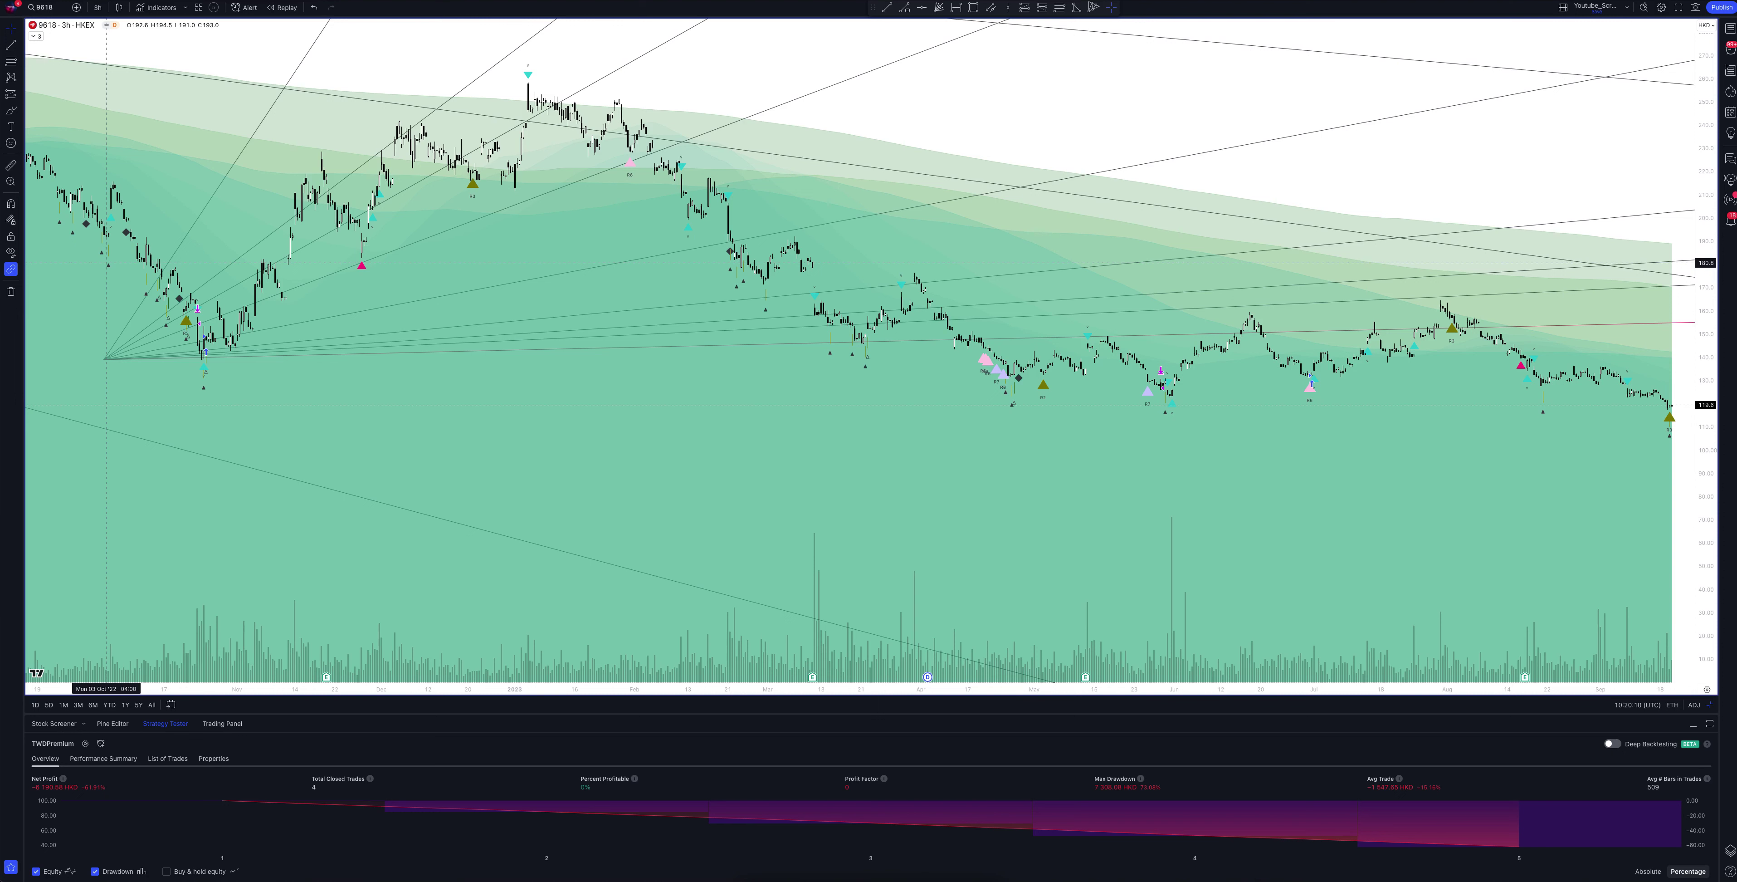
pyautogui.click(97, 7)
# Step: Set the 9618 HKEX chart to the 4-hour timeframe and check the reloaded strategy results
pyautogui.click(106, 277)
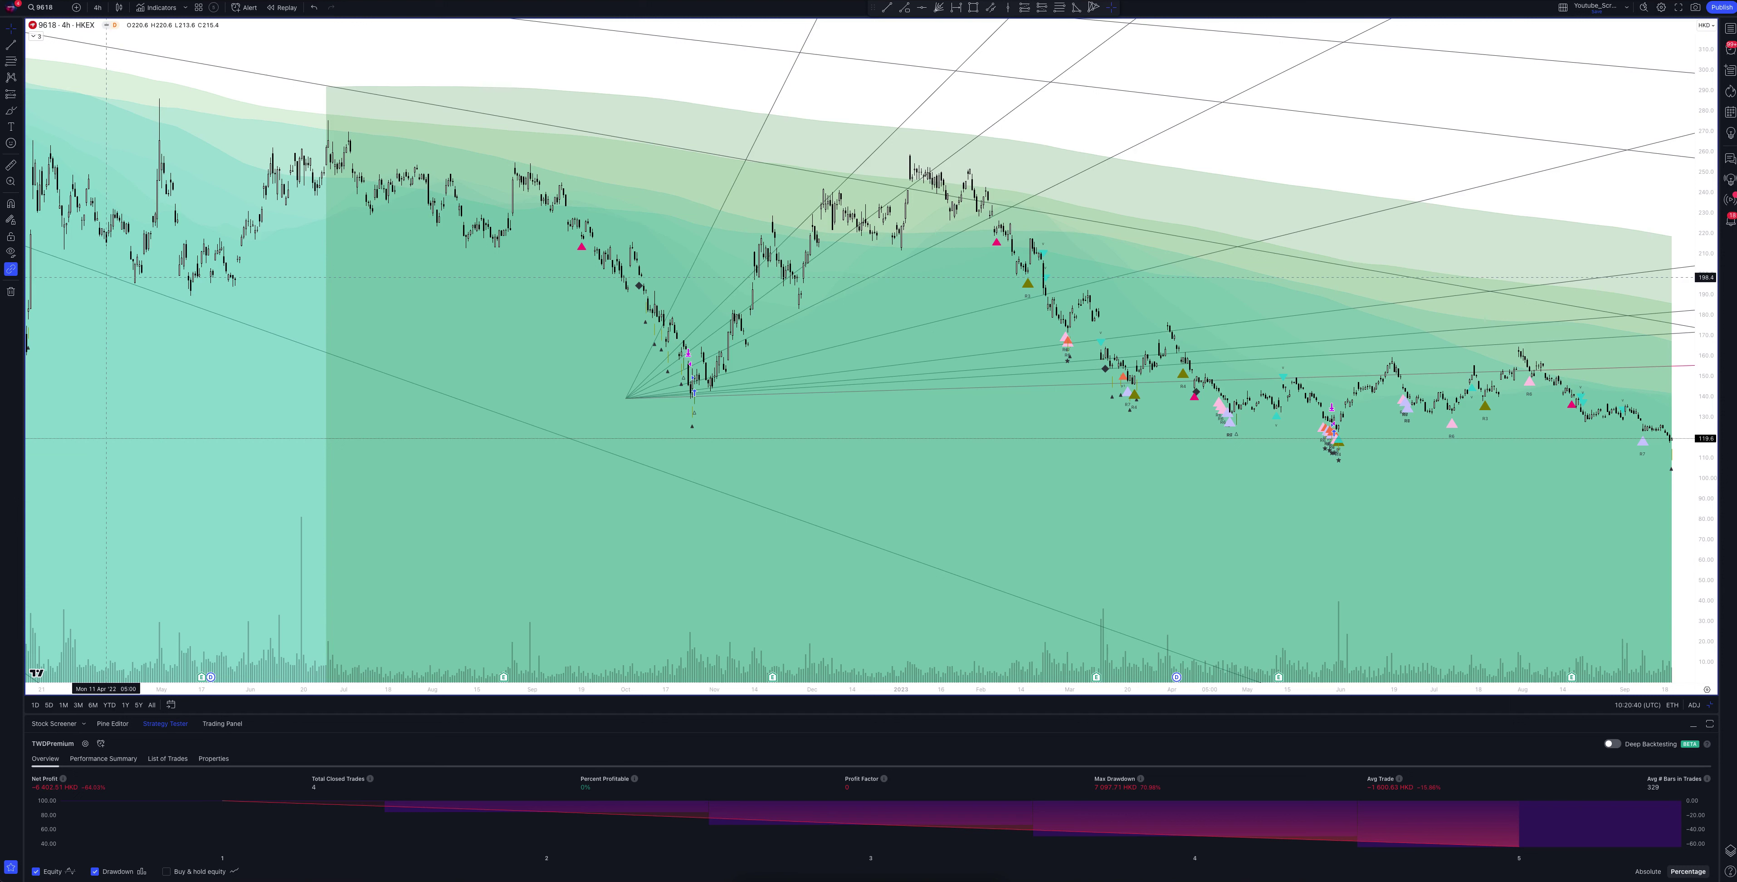
# Step: Change the 9618 HKEX chart from 4 hours to the 5-hour timeframe
pyautogui.click(97, 7)
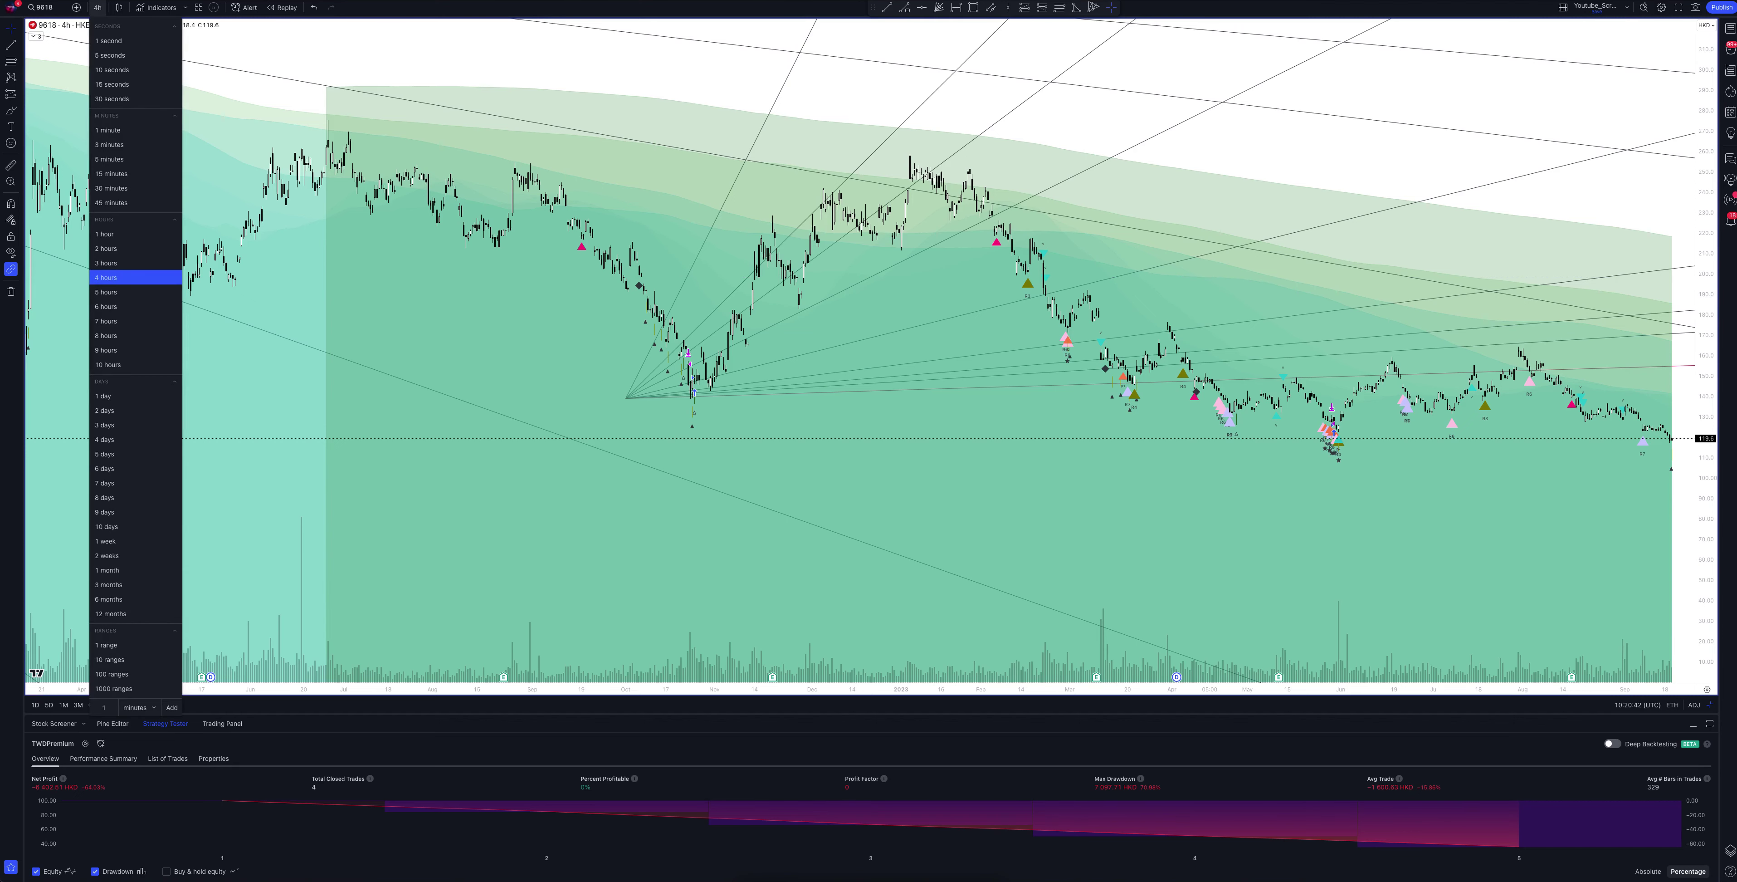
pyautogui.click(106, 292)
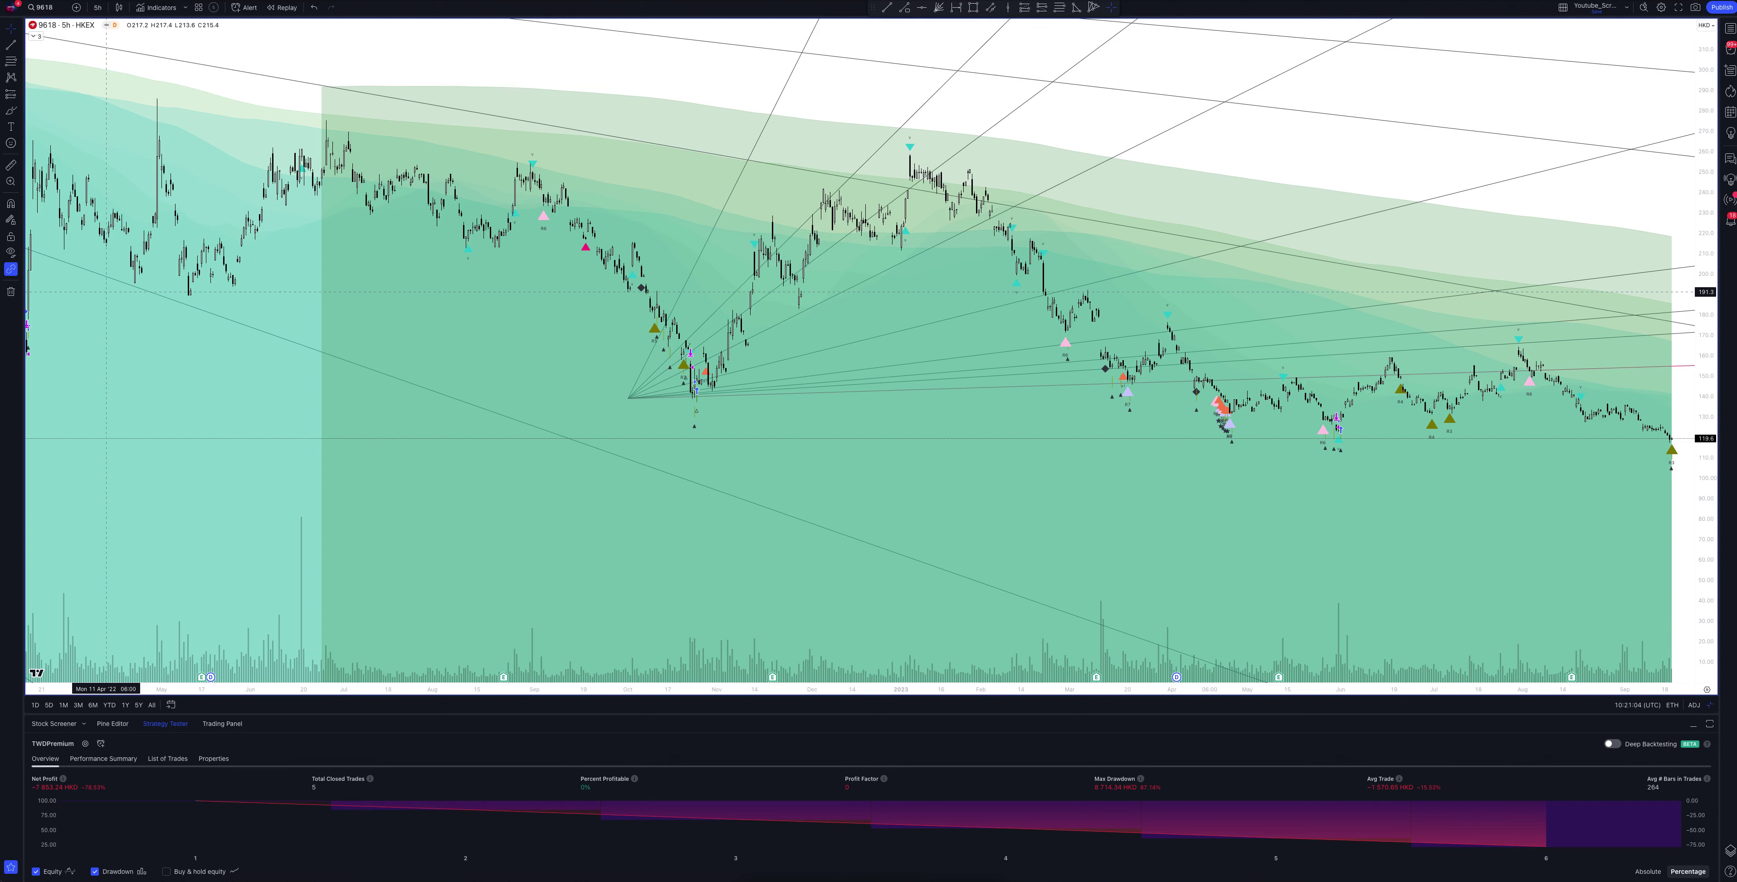
# Step: Change the 9618 HKEX chart from 5 hours to the 6-hour timeframe
pyautogui.click(97, 7)
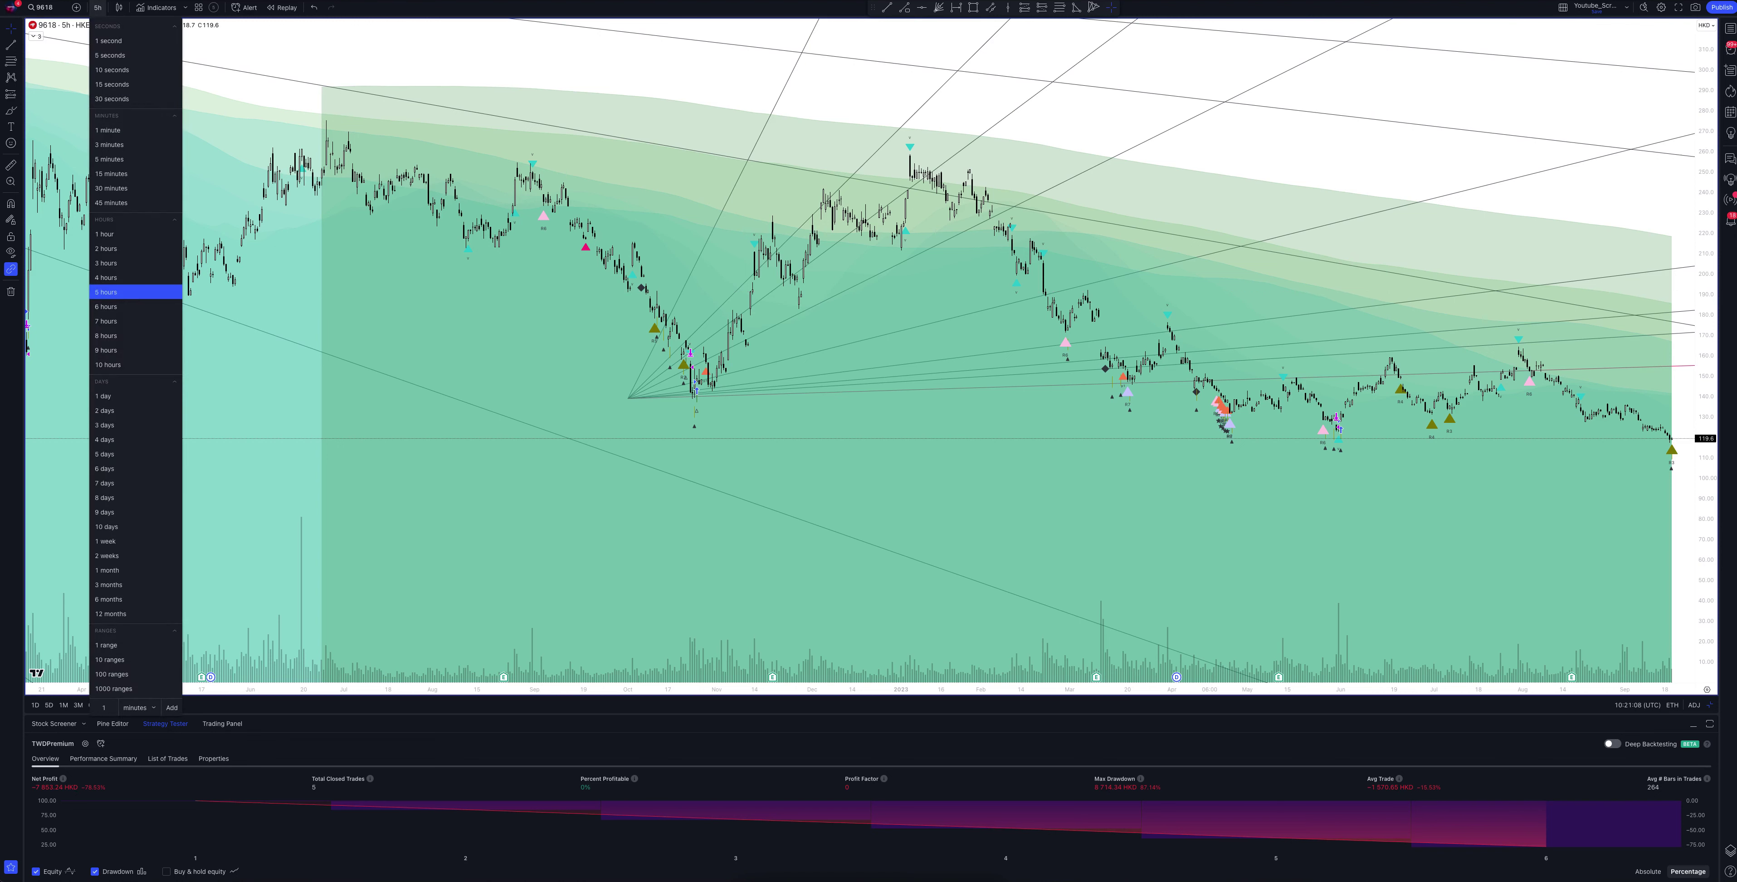
pyautogui.click(106, 306)
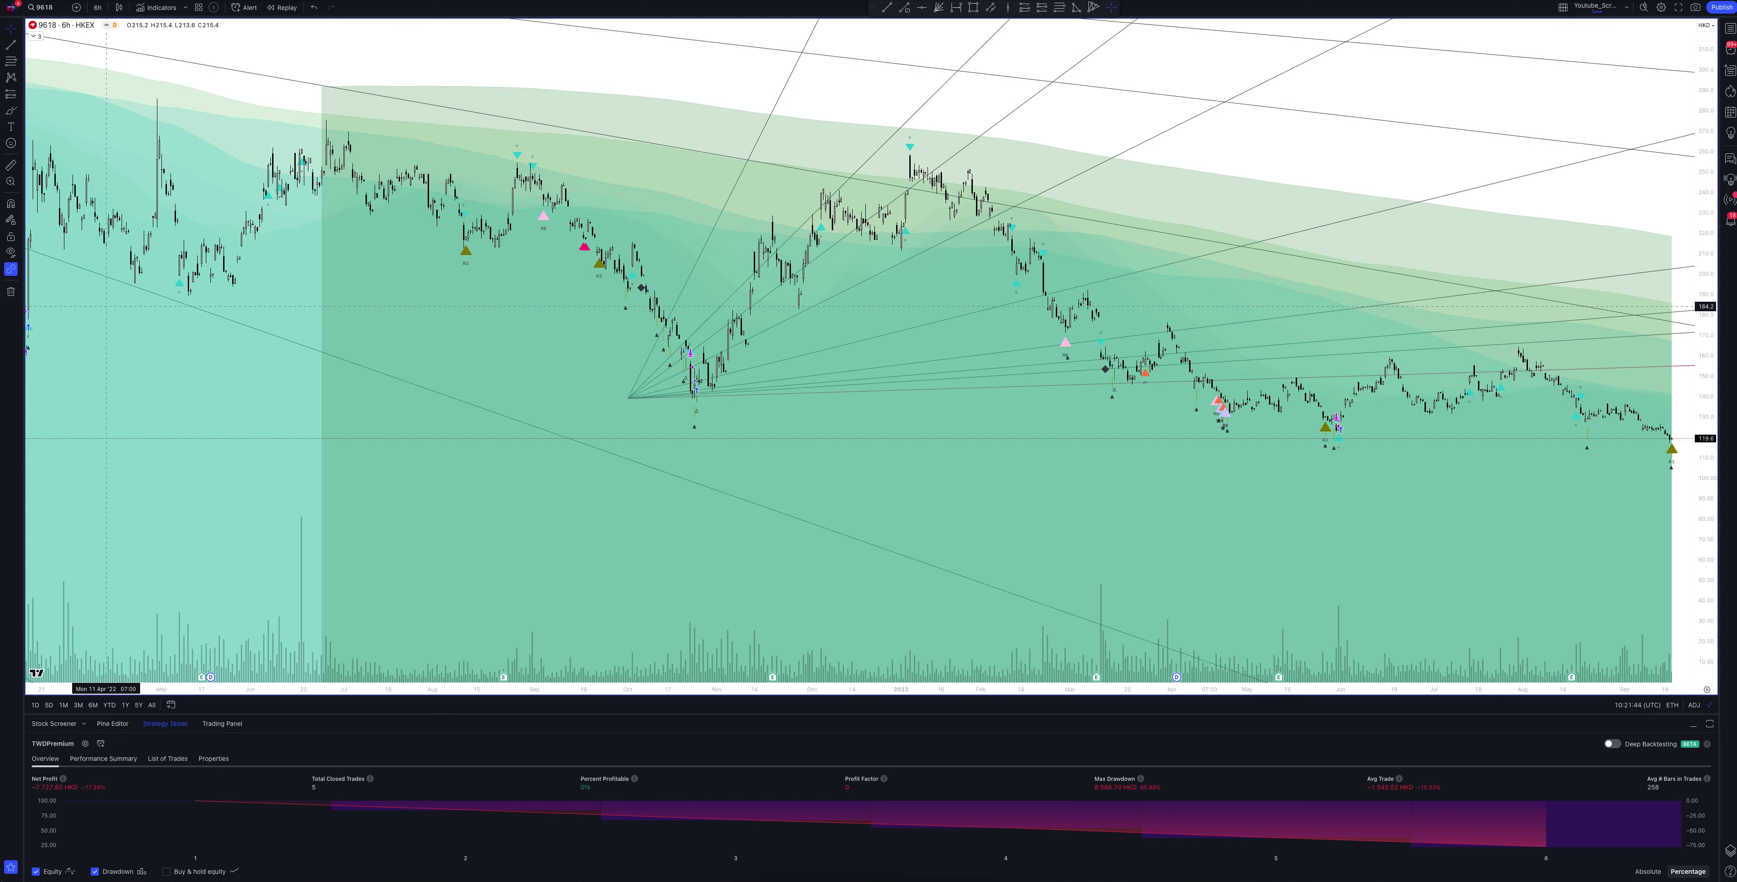
# Step: Change the 9618 HKEX chart from 6 hours to the 7-hour timeframe
pyautogui.click(97, 7)
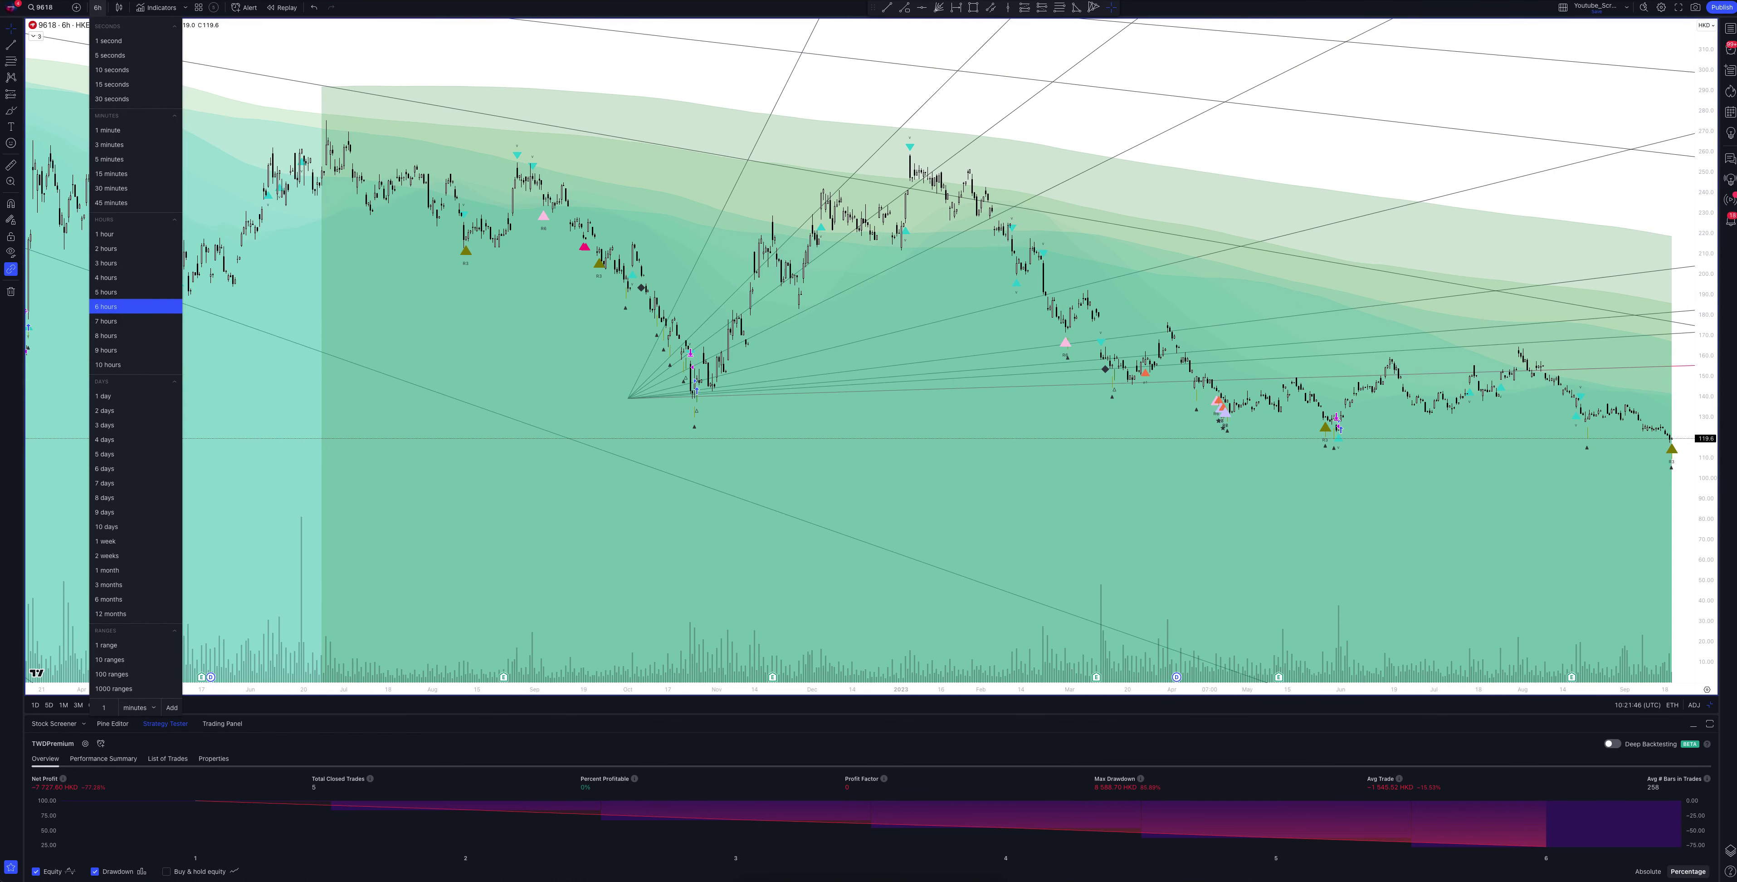
pyautogui.click(106, 320)
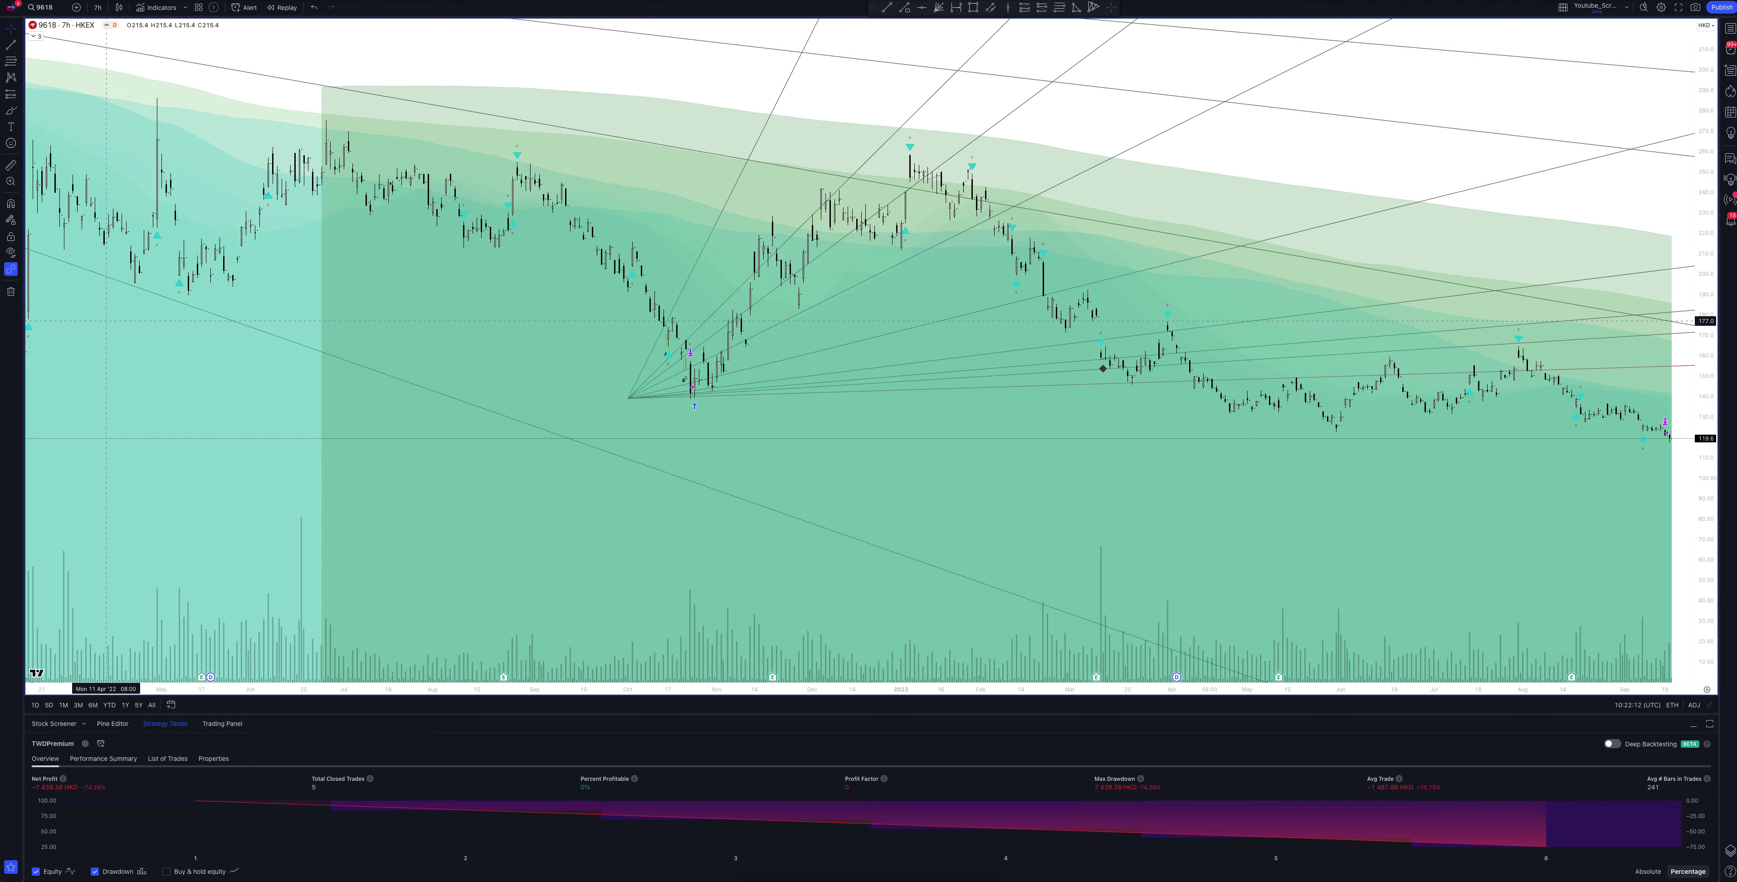
# Step: Change the 9618 HKEX chart from 7 hours to the 8-hour timeframe
pyautogui.click(97, 7)
pyautogui.click(105, 335)
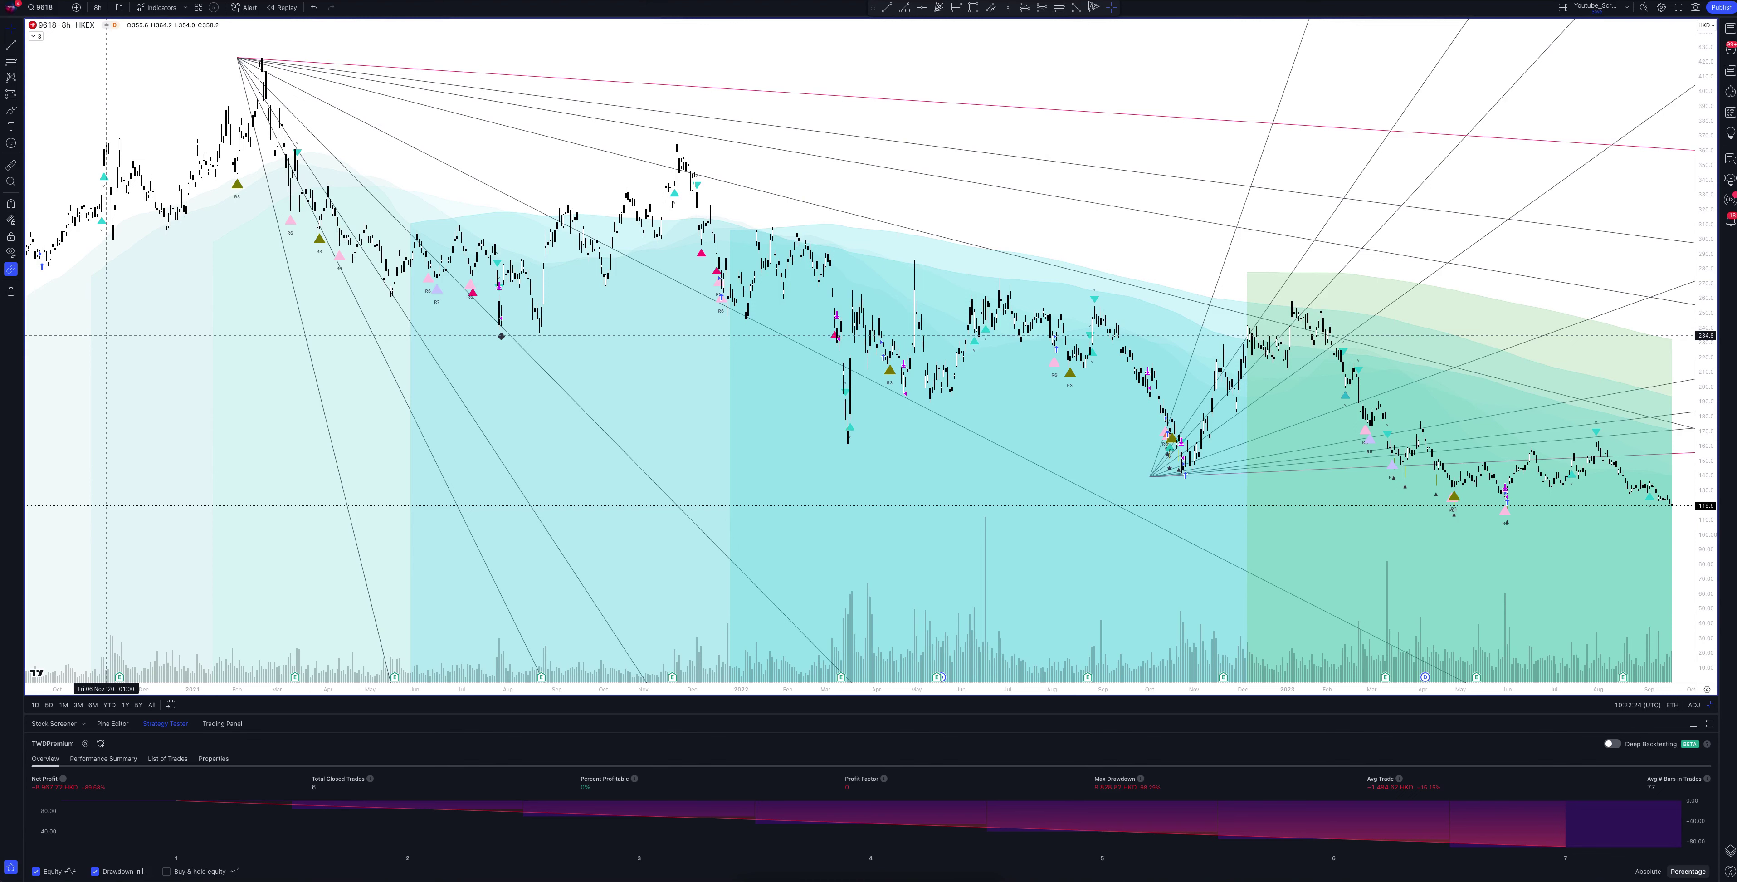
pyautogui.click(98, 7)
# Step: Put the chart back on 1 hour and restore the eight-chart 9618 grid layout
pyautogui.click(104, 234)
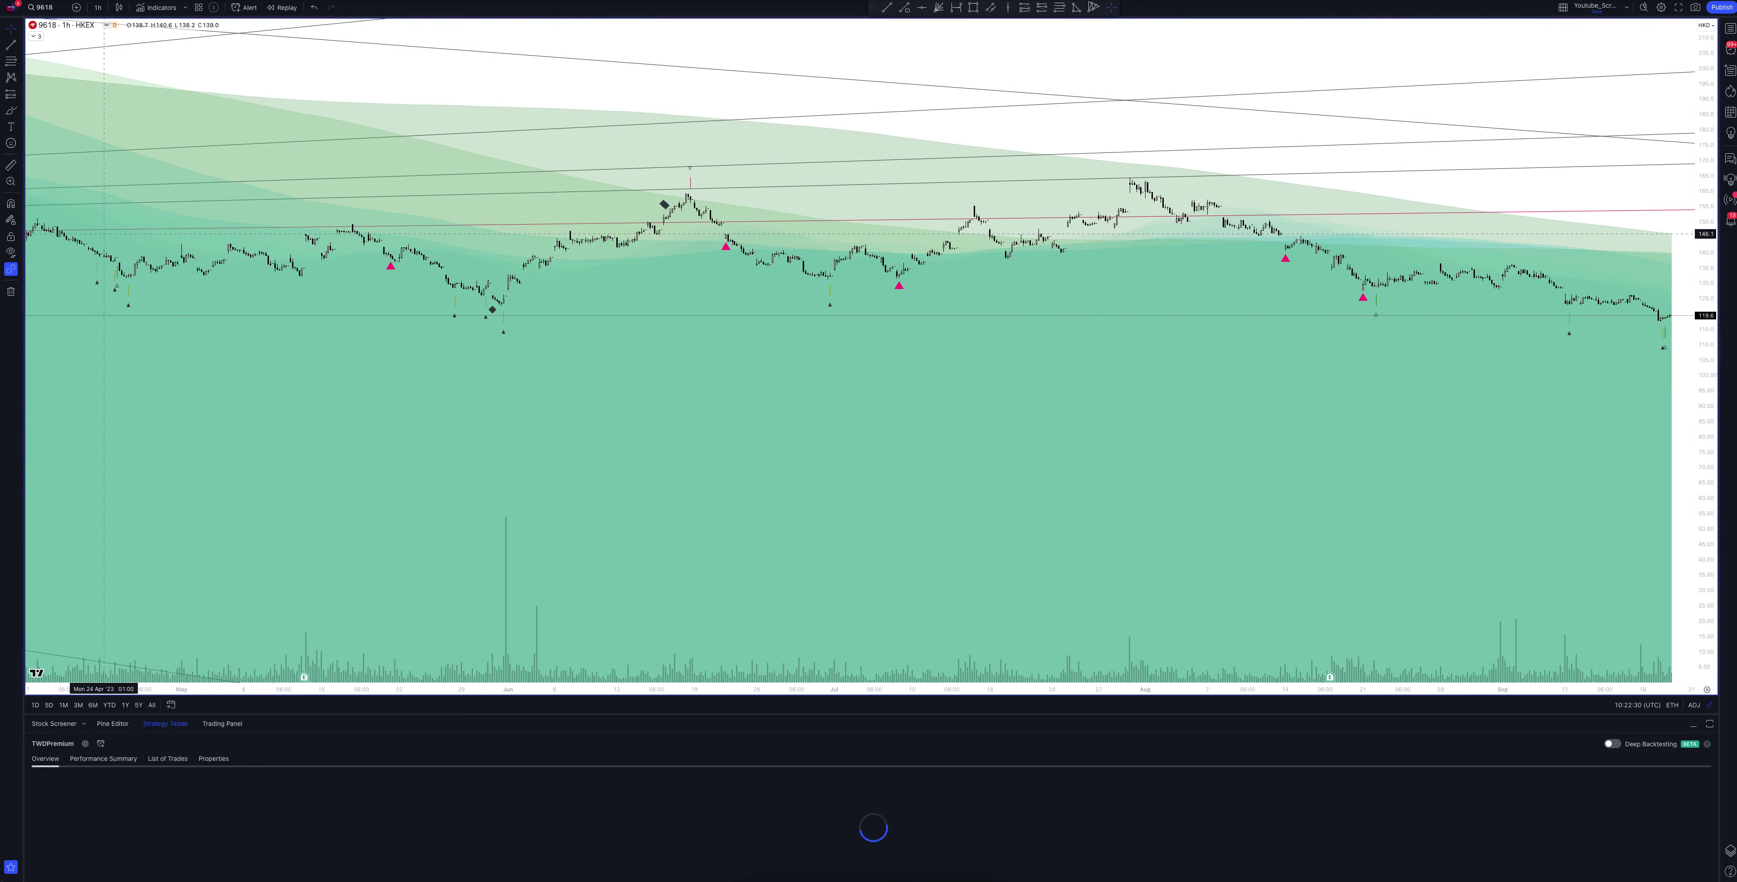
pyautogui.click(1711, 705)
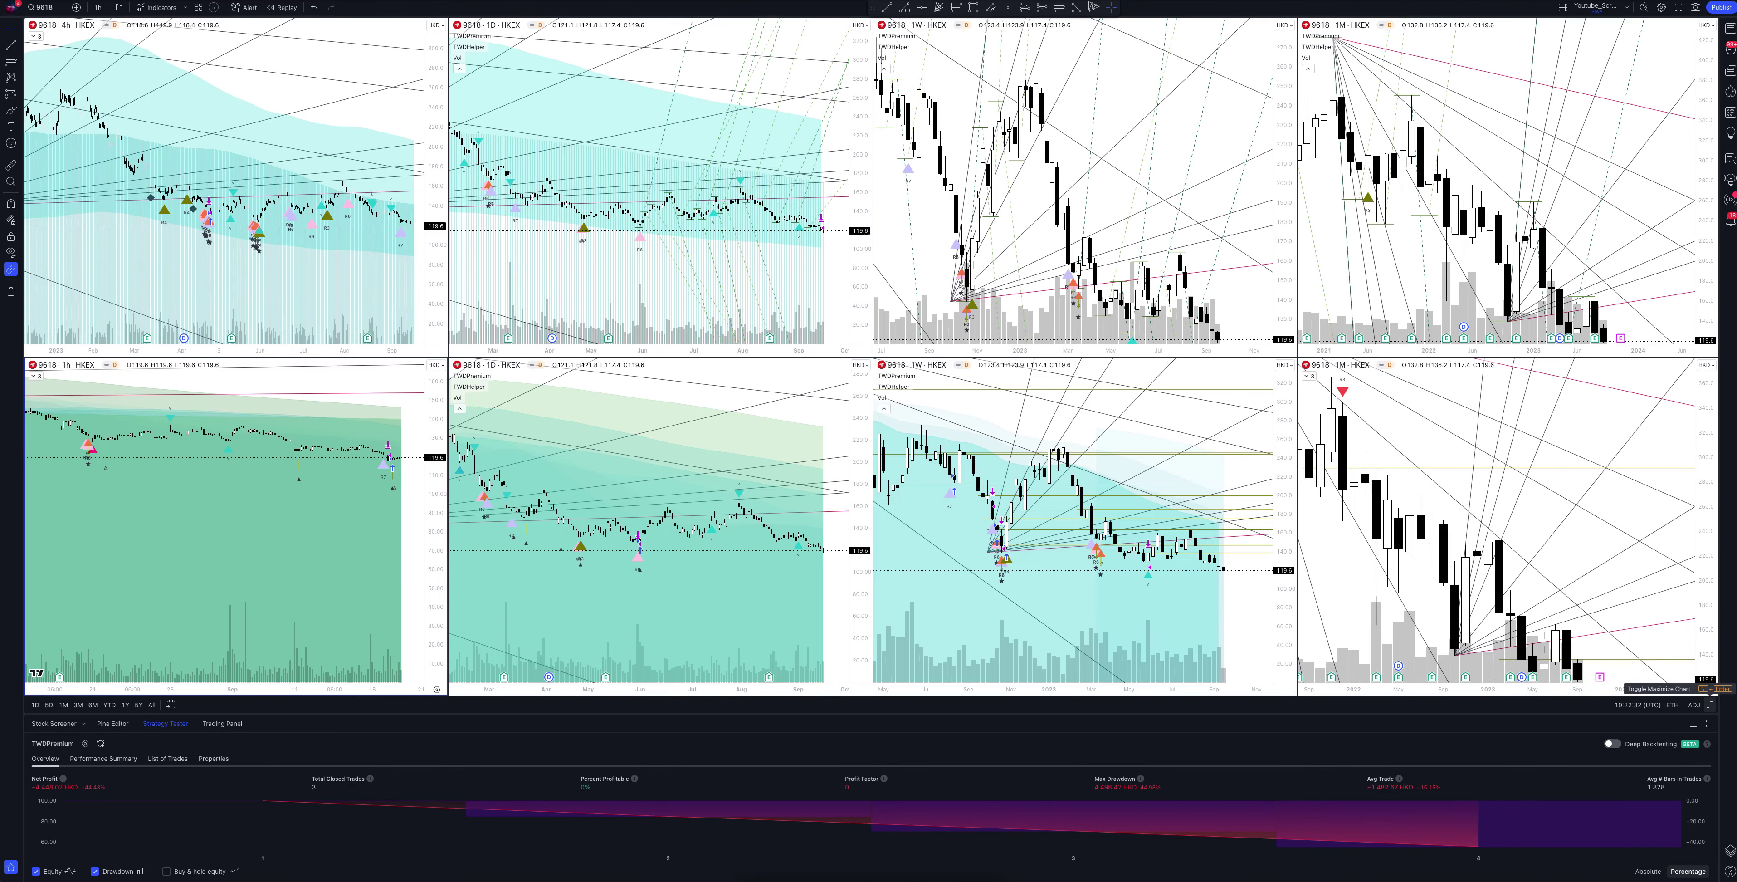